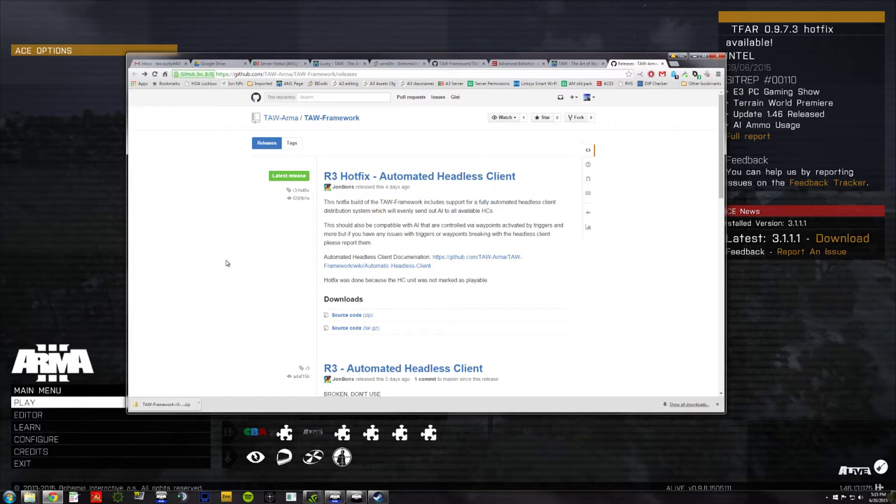
Select the address of the TAW-Framework releases page showing R3 Hotfix - Automated Headless Client.
{"action": "left_click_drag", "start_coordinate": [357, 73], "coordinate": [183, 64]}
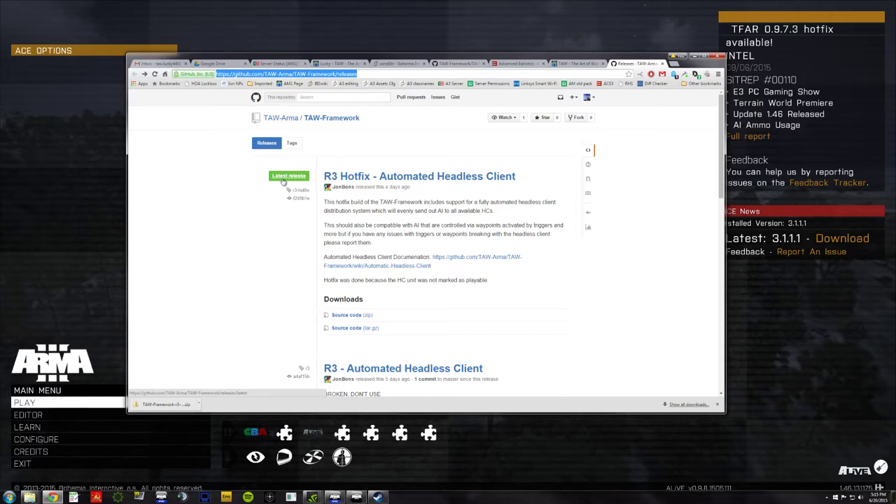
Open the R3 Hotfix release page, check its r3-hotfix address, and download Source code (zip).
{"action": "left_click", "coordinate": [287, 179]}
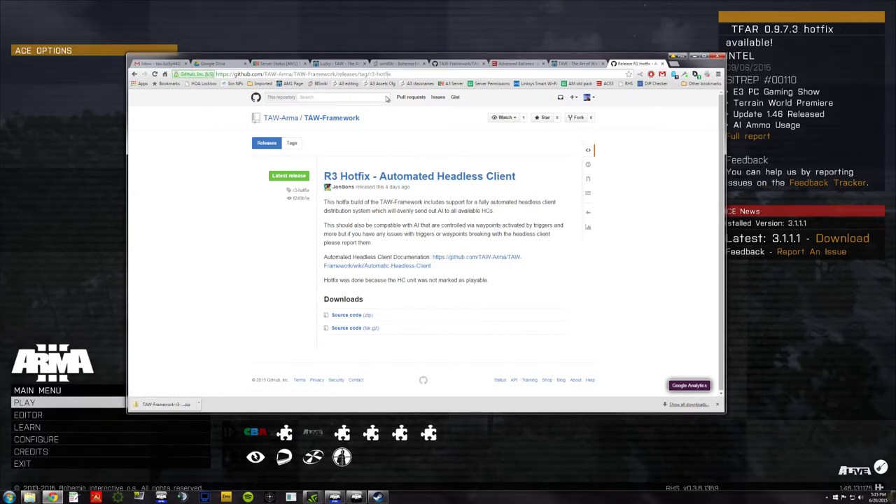
{"action": "left_click_drag", "start_coordinate": [396, 76], "coordinate": [208, 76]}
{"action": "left_click_drag", "start_coordinate": [393, 75], "coordinate": [369, 74]}
{"action": "left_click", "coordinate": [282, 228]}
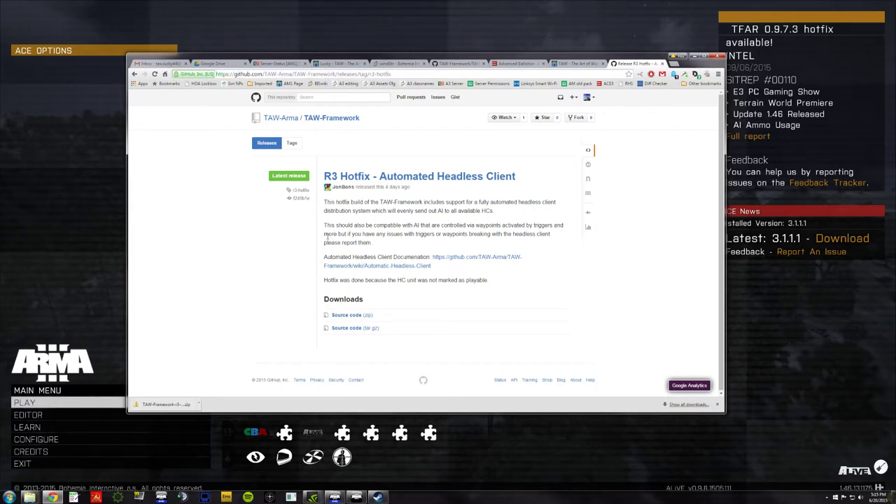
{"action": "left_click", "coordinate": [350, 317]}
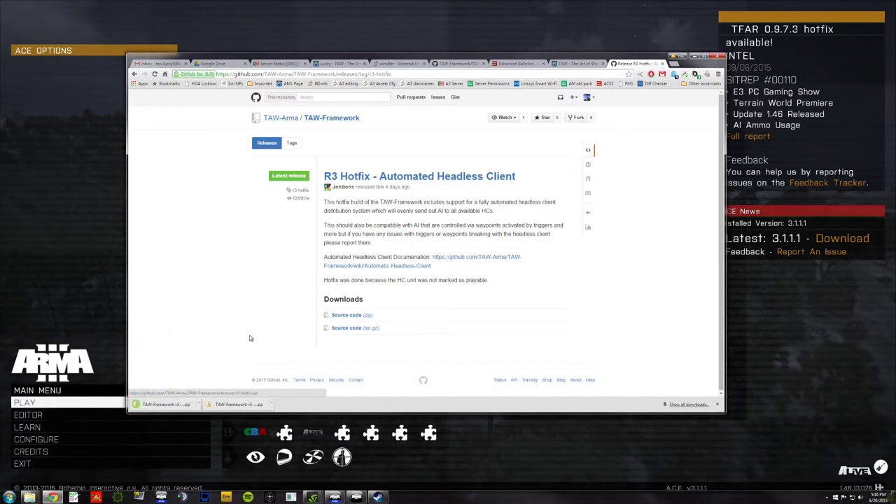
Show the TAW-Framework-r3-hotfix zip in Downloads, peek inside it, then return to the listing.
{"action": "left_click", "coordinate": [200, 405]}
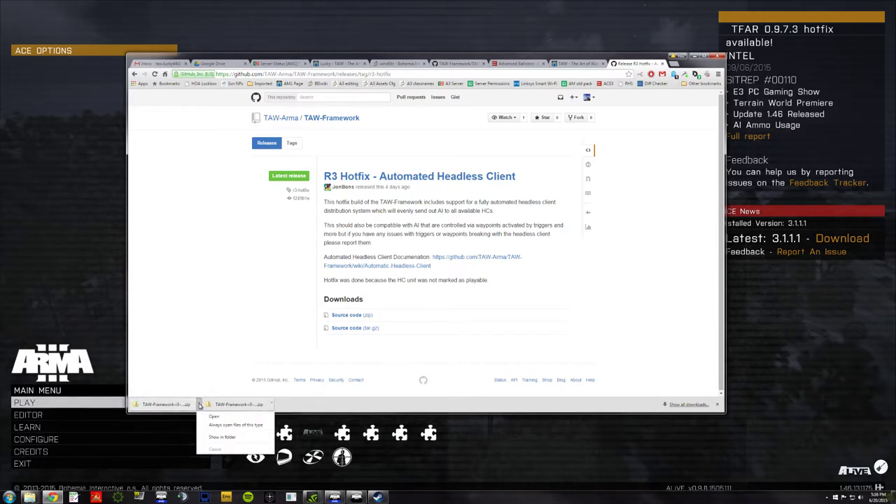
{"action": "left_click", "coordinate": [230, 438]}
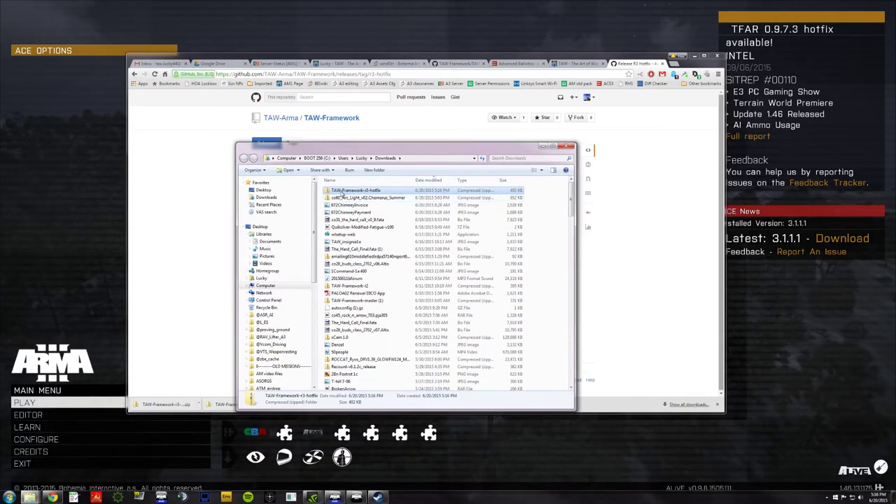
{"action": "left_click_drag", "start_coordinate": [350, 194], "coordinate": [348, 196]}
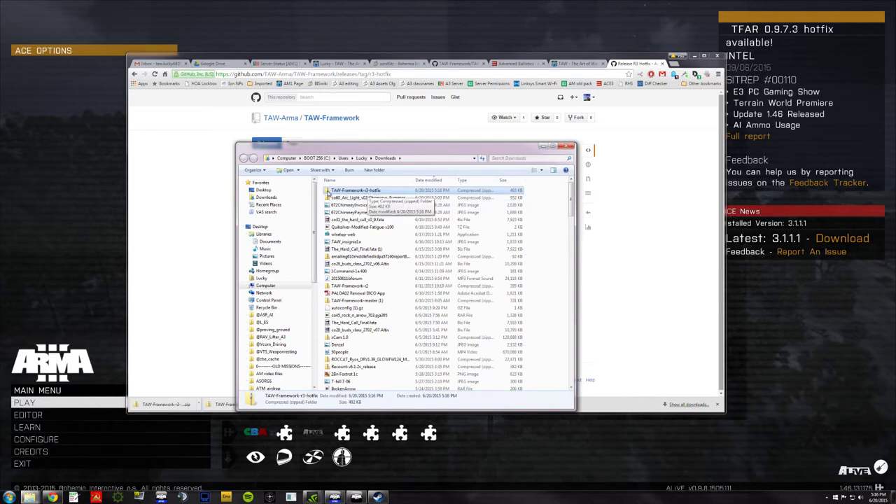
{"action": "double_click", "coordinate": [329, 193]}
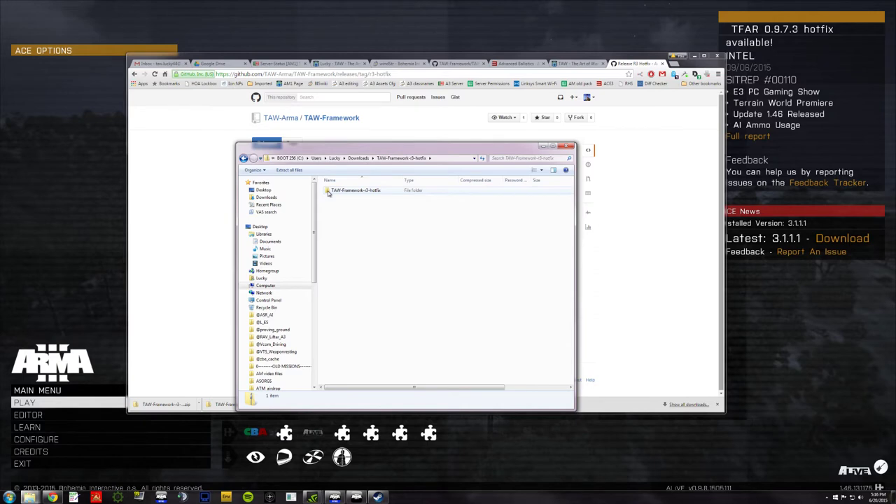
{"action": "left_click", "coordinate": [243, 159]}
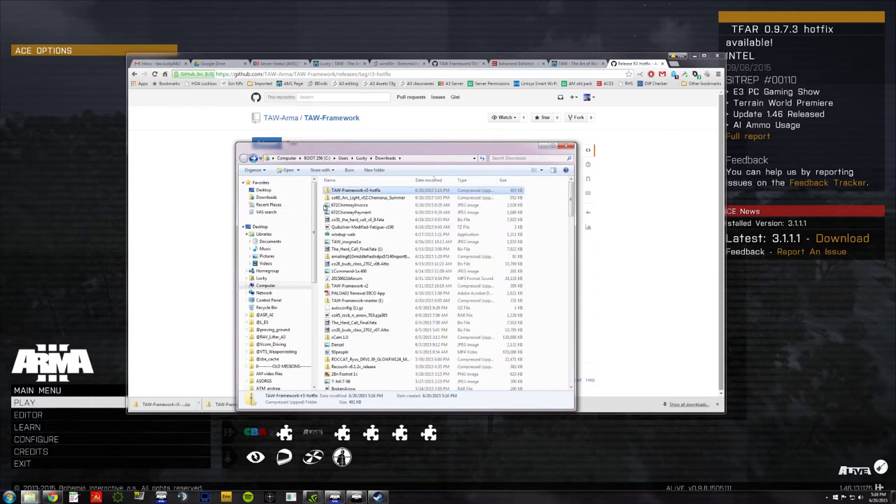
{"action": "right_click", "coordinate": [332, 191]}
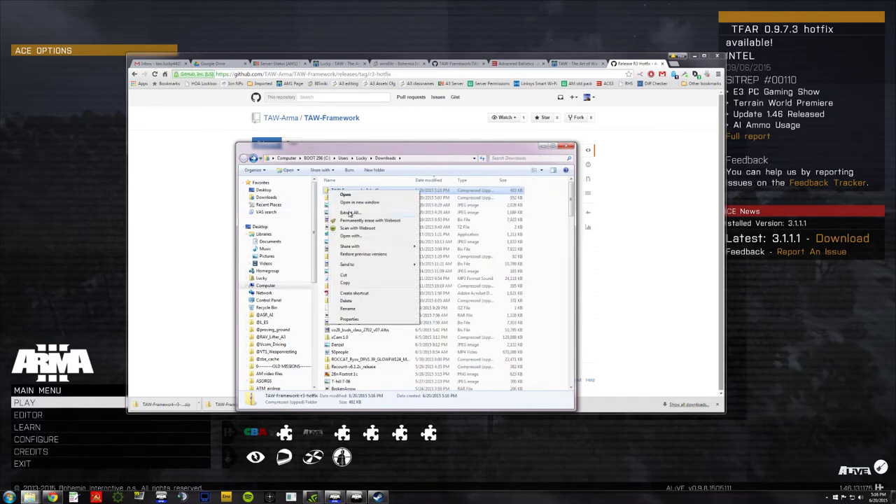
Extract all files from the hotfix zip, choosing Desktop as the destination folder.
{"action": "left_click", "coordinate": [350, 214]}
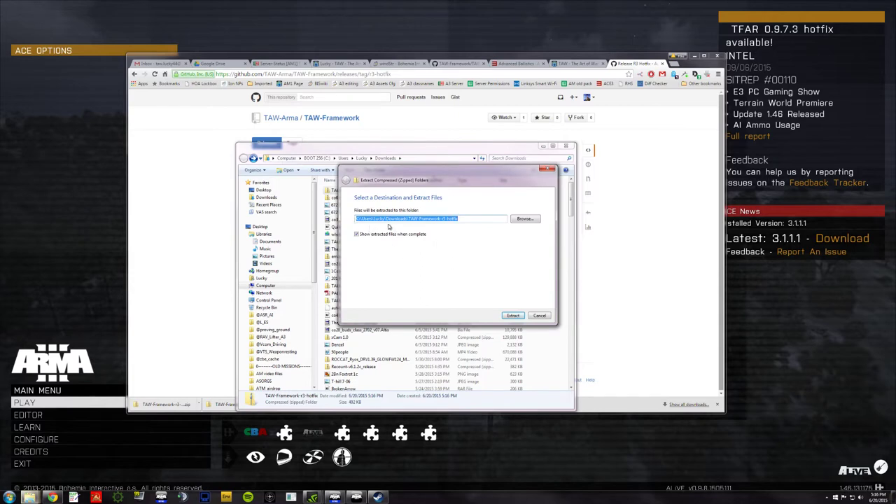
{"action": "left_click", "coordinate": [525, 218]}
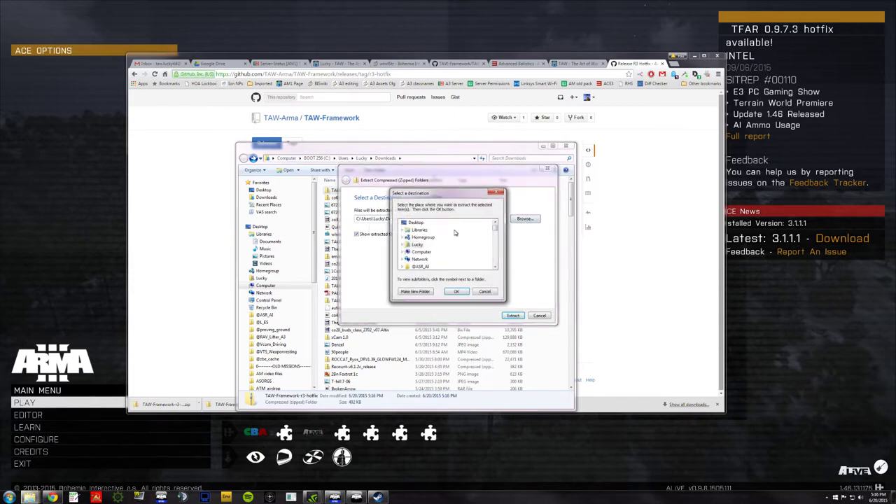
{"action": "left_click", "coordinate": [416, 222]}
{"action": "left_click", "coordinate": [456, 291]}
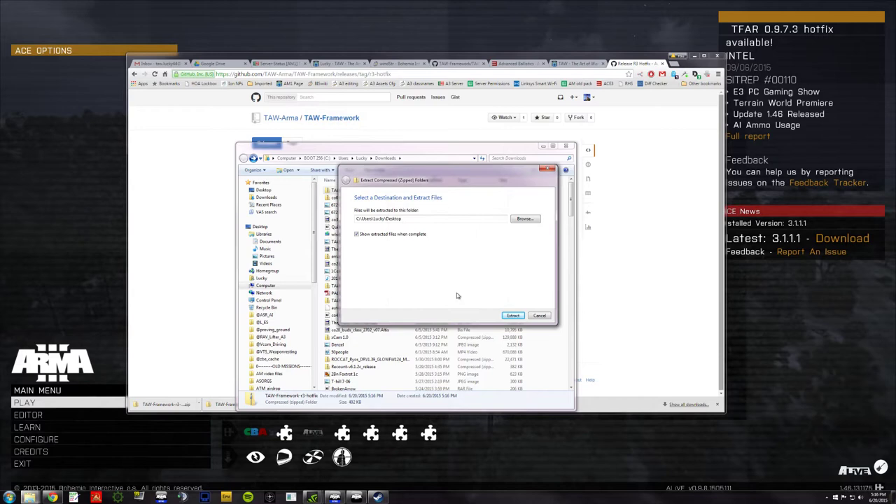
{"action": "left_click", "coordinate": [512, 315]}
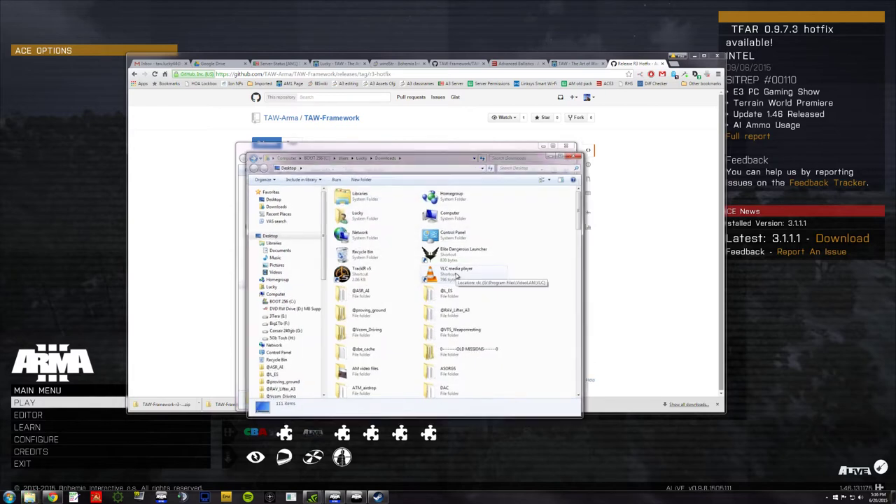
Open the extracted TAW-Framework-r3-hotfix folder from the Desktop and select its README.
{"action": "left_click", "coordinate": [430, 373]}
{"action": "scroll", "coordinate": [448, 336], "scroll_direction": "down", "scroll_amount": 5}
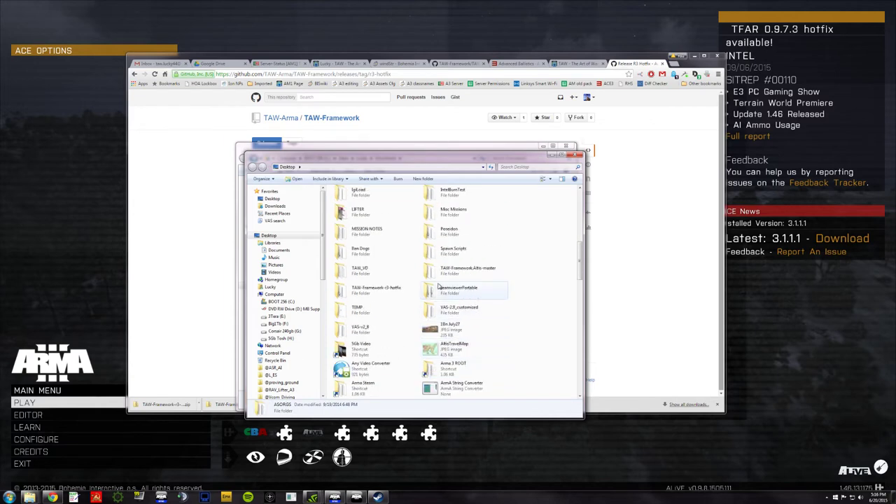
{"action": "left_click", "coordinate": [340, 293]}
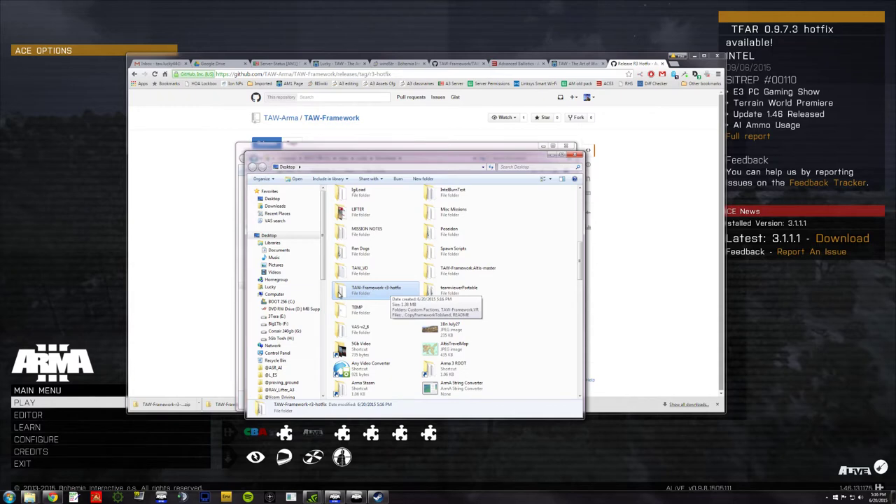
{"action": "double_click", "coordinate": [340, 292]}
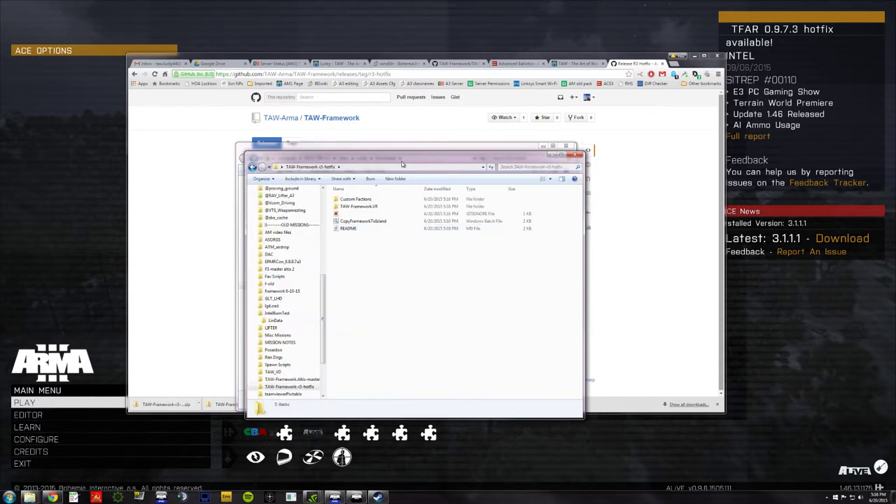
{"action": "left_click_drag", "start_coordinate": [402, 163], "coordinate": [384, 144]}
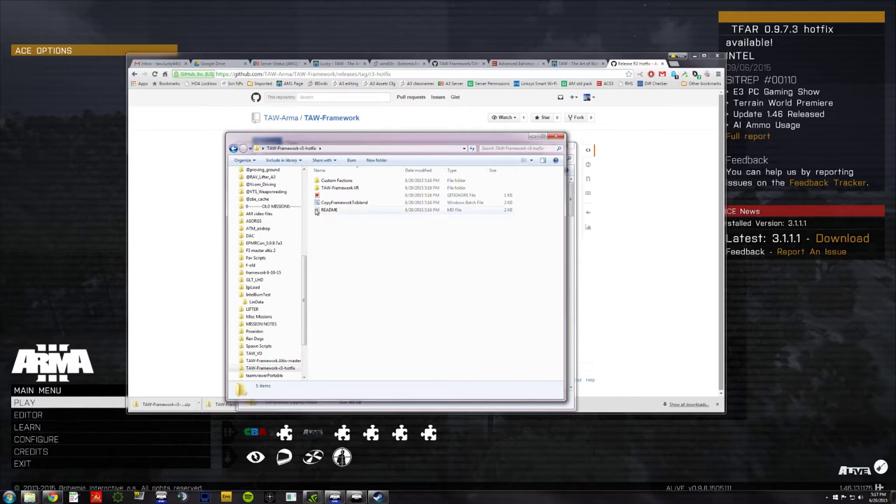
{"action": "left_click", "coordinate": [328, 210]}
{"action": "double_click", "coordinate": [319, 212]}
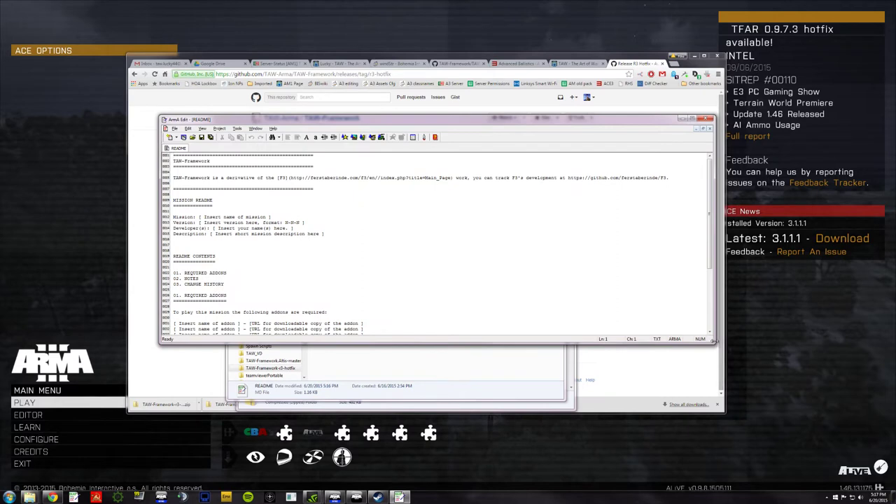
{"action": "left_click_drag", "start_coordinate": [714, 341], "coordinate": [769, 464]}
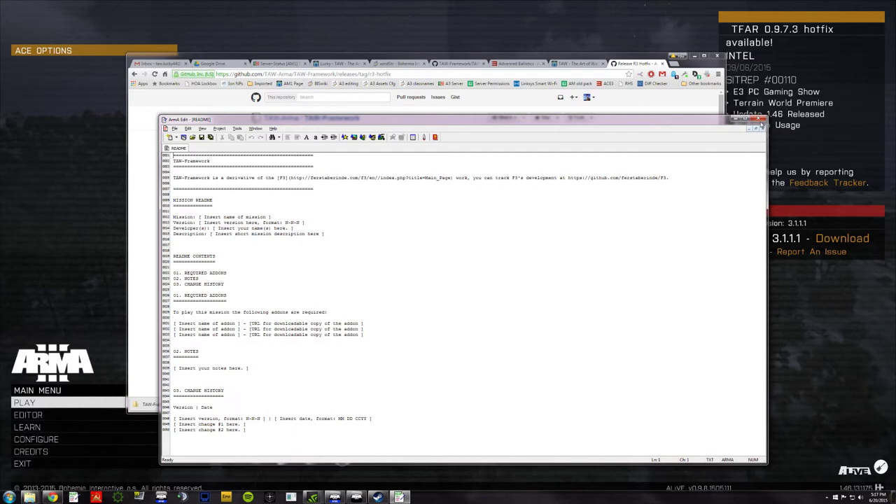
{"action": "left_click", "coordinate": [762, 121]}
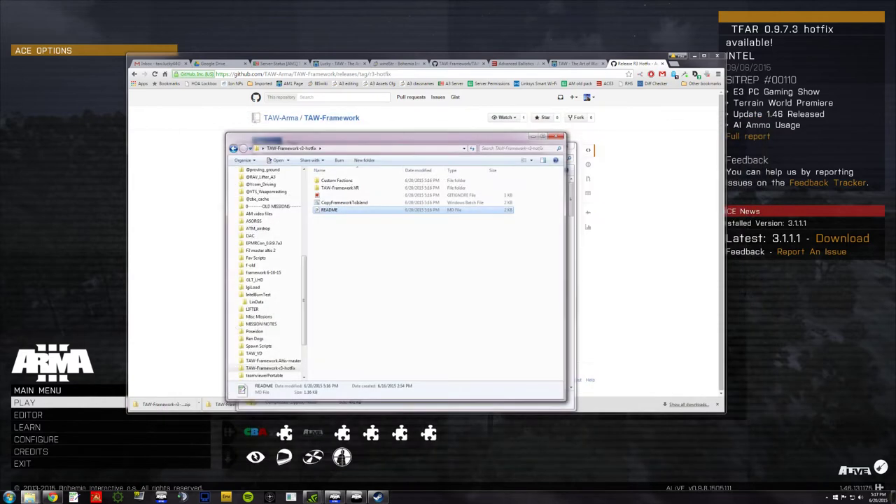
Run CopyFrameworkToIsland.bat past the security warning and enter island 20 for Zargabad.
{"action": "left_click", "coordinate": [331, 202]}
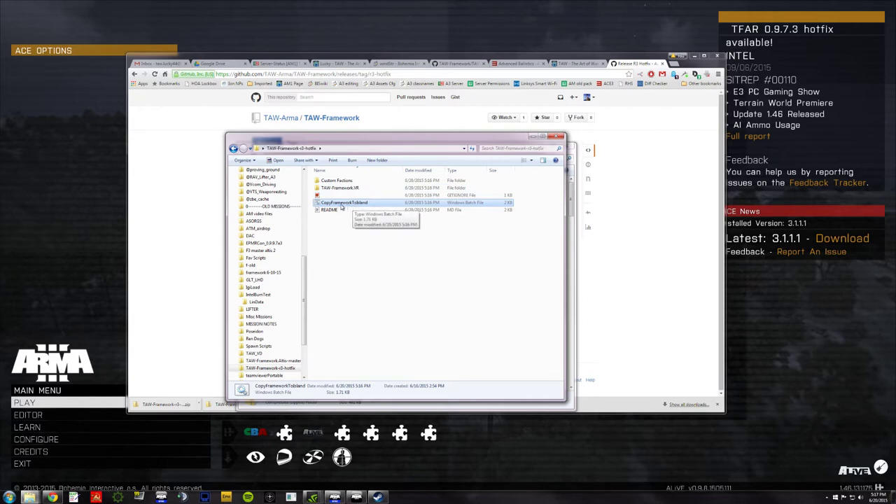
{"action": "double_click", "coordinate": [341, 203]}
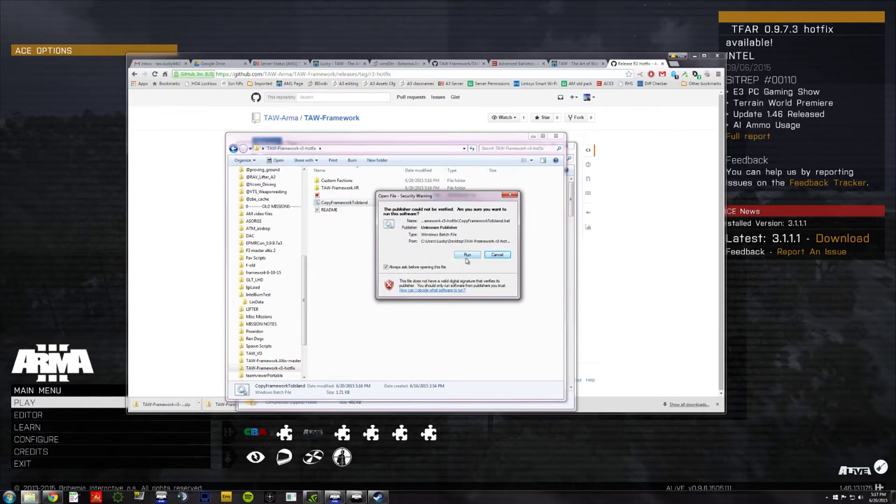
{"action": "left_click", "coordinate": [466, 257]}
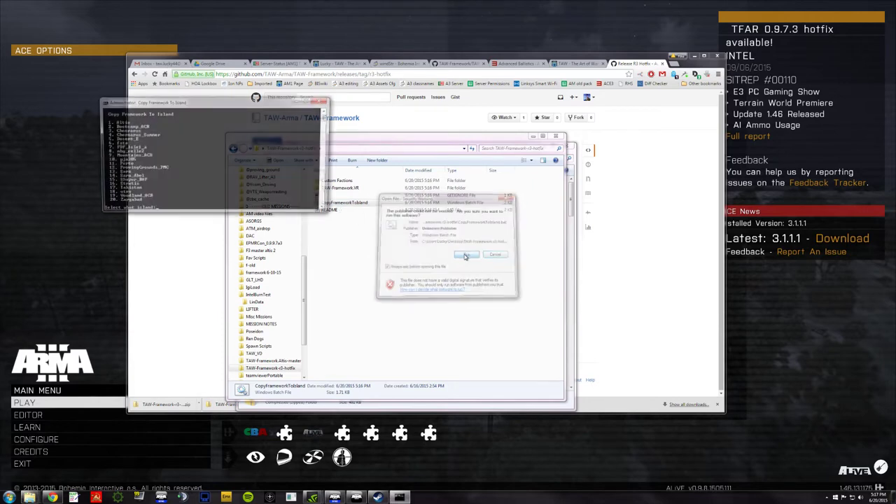
{"action": "left_click_drag", "start_coordinate": [208, 105], "coordinate": [224, 47]}
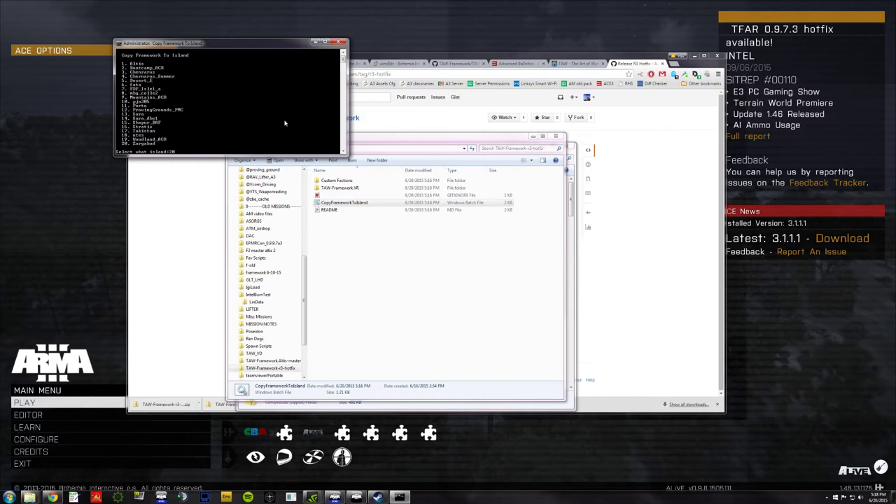
{"action": "key", "text": "Return"}
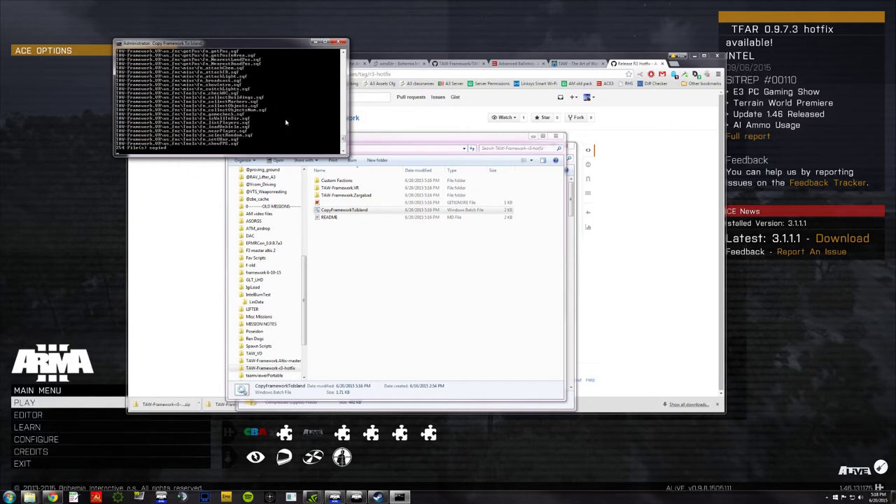
Check the 10 items inside TAW-Framework.Zargabad, then copy that folder from the r3-hotfix folder.
{"action": "left_click", "coordinate": [341, 42]}
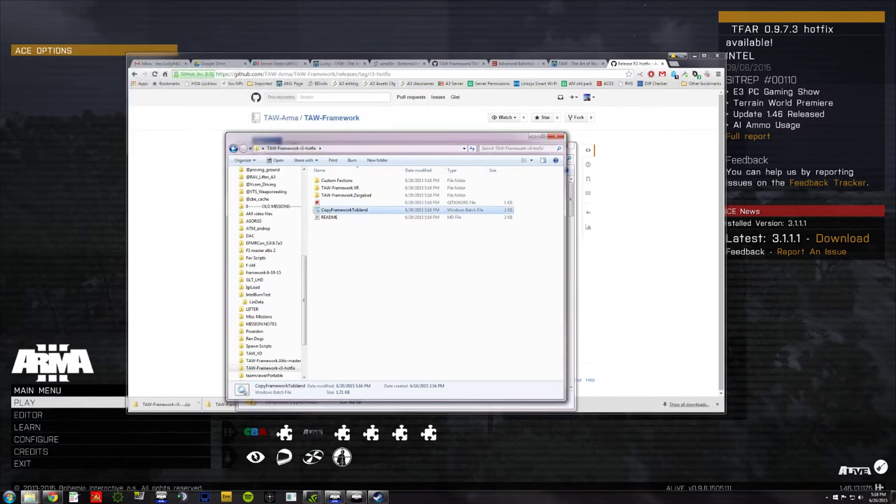
{"action": "left_click", "coordinate": [353, 198]}
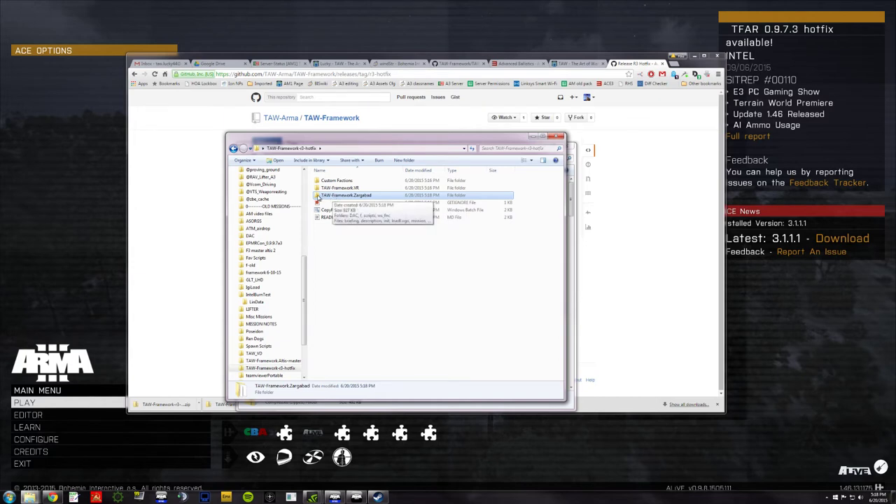
{"action": "double_click", "coordinate": [319, 196]}
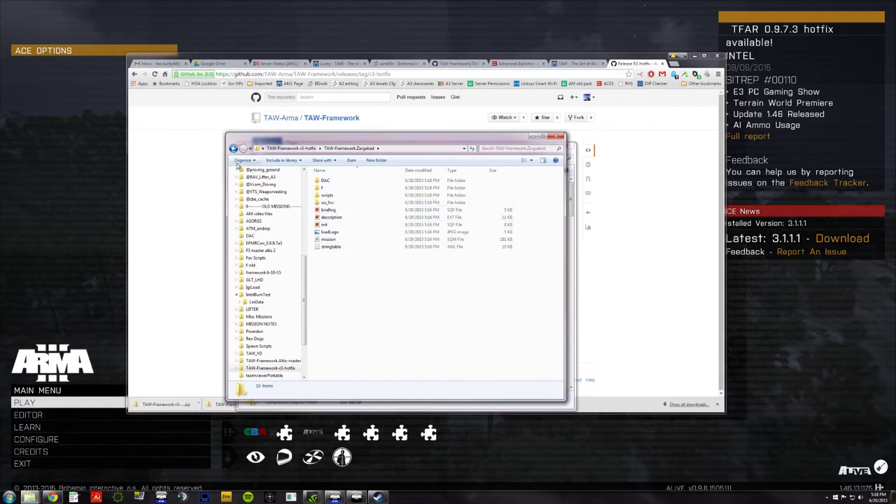
{"action": "key", "text": "BackSpace"}
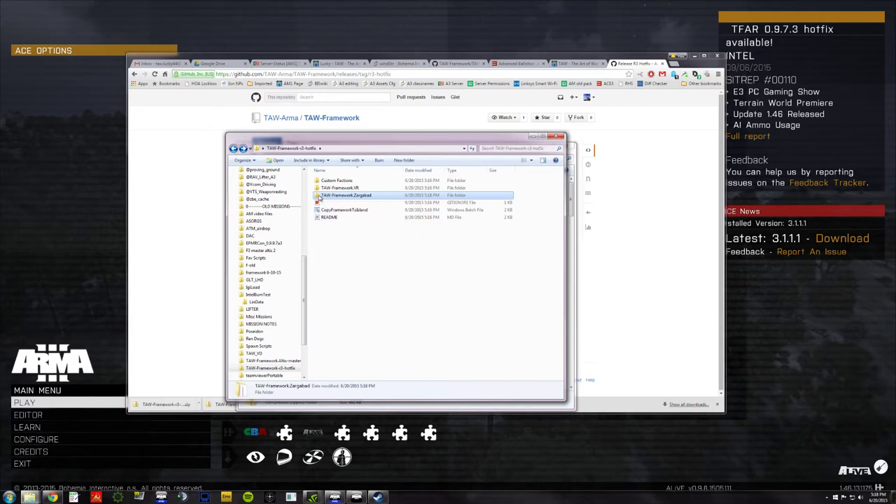
{"action": "right_click", "coordinate": [319, 198]}
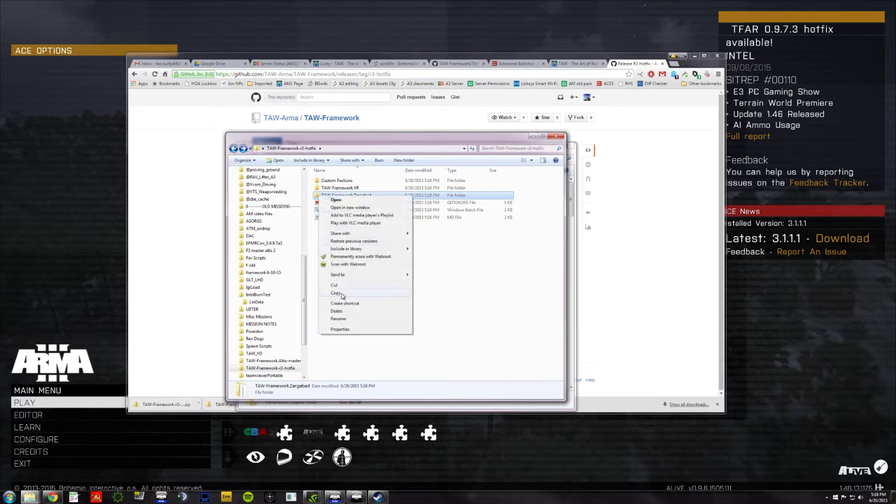
{"action": "left_click", "coordinate": [345, 294]}
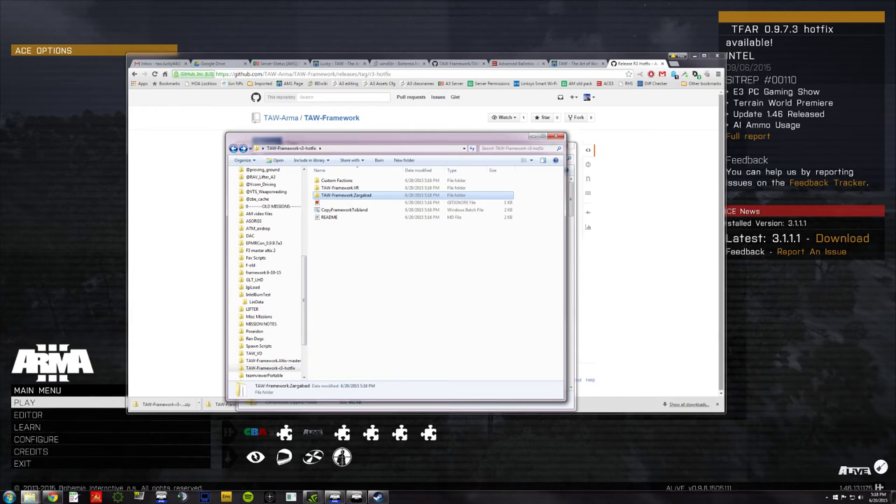
Bring up the mpmissions Explorer window, reposition and widen it, and scroll through its listing.
{"action": "left_click", "coordinate": [30, 496]}
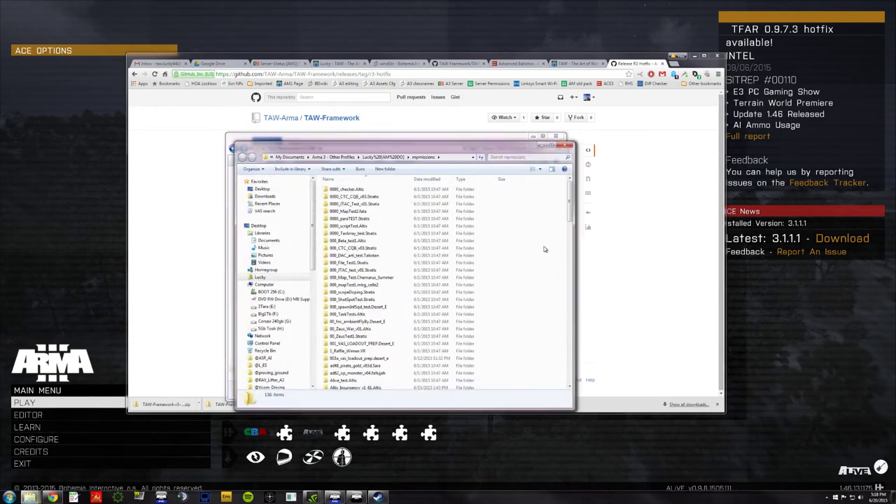
{"action": "left_click_drag", "start_coordinate": [393, 145], "coordinate": [492, 29]}
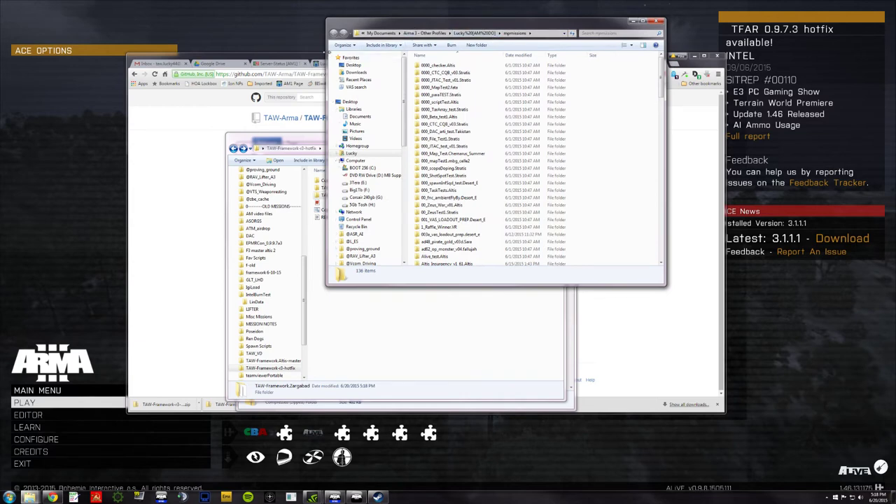
{"action": "left_click_drag", "start_coordinate": [326, 43], "coordinate": [236, 43]}
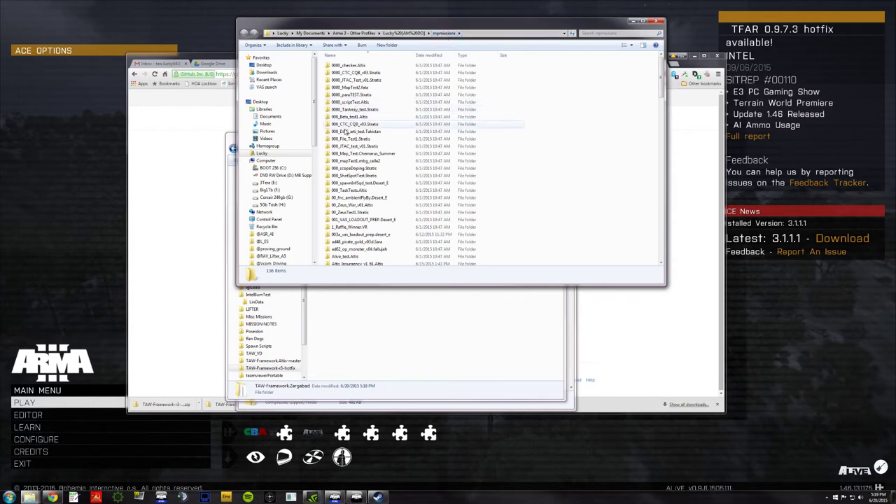
{"action": "scroll", "coordinate": [360, 168], "scroll_direction": "down", "scroll_amount": 8}
{"action": "scroll", "coordinate": [357, 170], "scroll_direction": "down", "scroll_amount": 12}
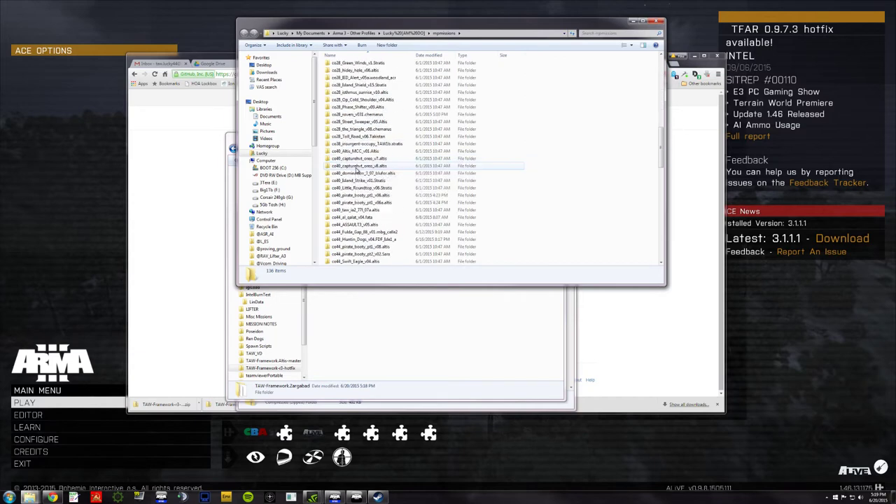
{"action": "scroll", "coordinate": [357, 170], "scroll_direction": "up", "scroll_amount": 15}
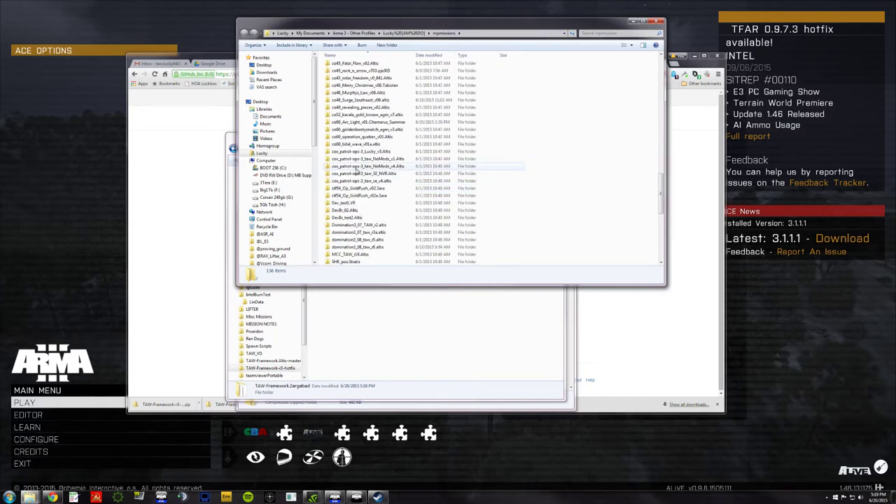
{"action": "scroll", "coordinate": [360, 168], "scroll_direction": "up", "scroll_amount": 6}
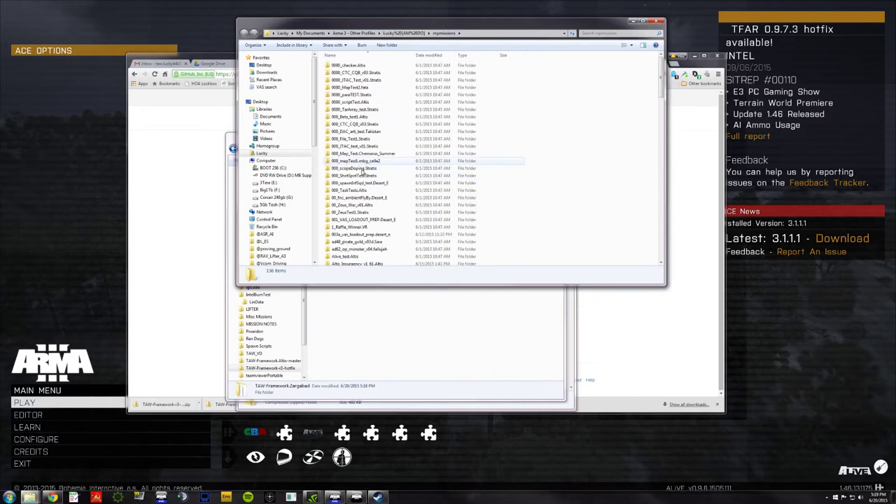
{"action": "left_click_drag", "start_coordinate": [397, 286], "coordinate": [397, 460]}
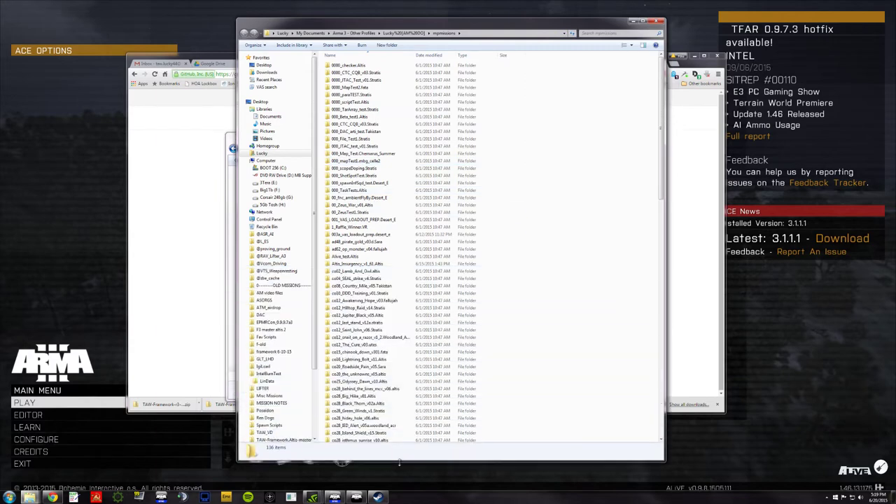
{"action": "scroll", "coordinate": [390, 357], "scroll_direction": "down", "scroll_amount": 10}
{"action": "scroll", "coordinate": [392, 279], "scroll_direction": "up", "scroll_amount": 10}
{"action": "scroll", "coordinate": [421, 89], "scroll_direction": "up", "scroll_amount": 5}
Paste TAW-Framework.Zargabad into mpmissions from the profile folder, then locate it inside.
{"action": "left_click", "coordinate": [418, 34]}
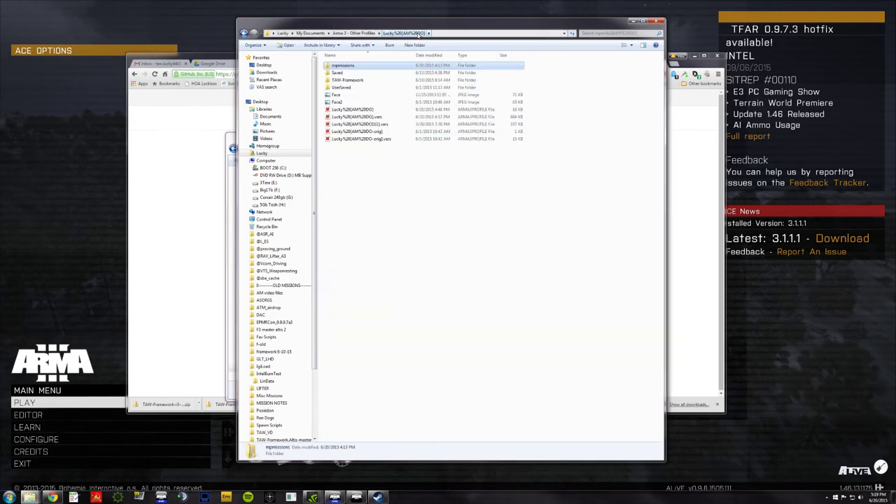
{"action": "right_click", "coordinate": [327, 66]}
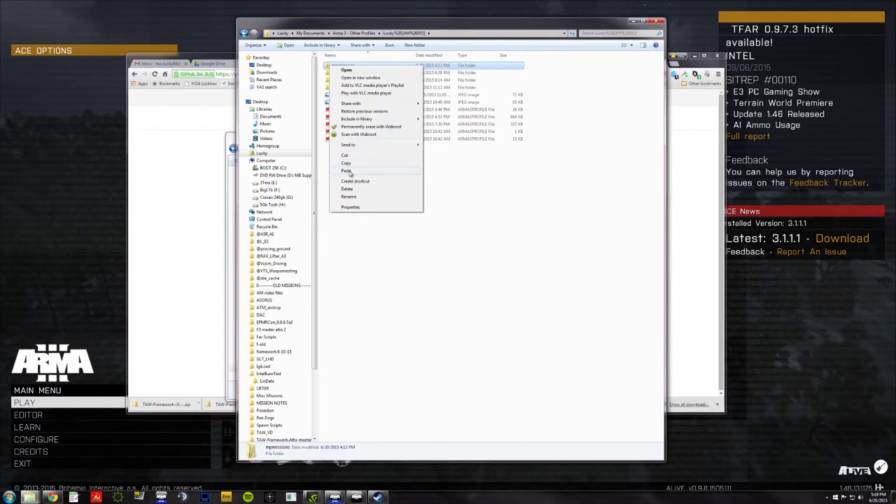
{"action": "left_click", "coordinate": [348, 172]}
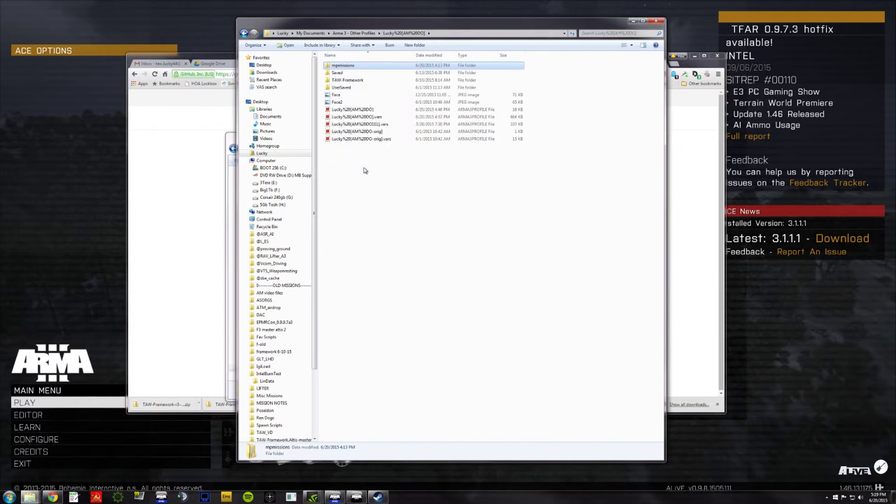
{"action": "double_click", "coordinate": [346, 66]}
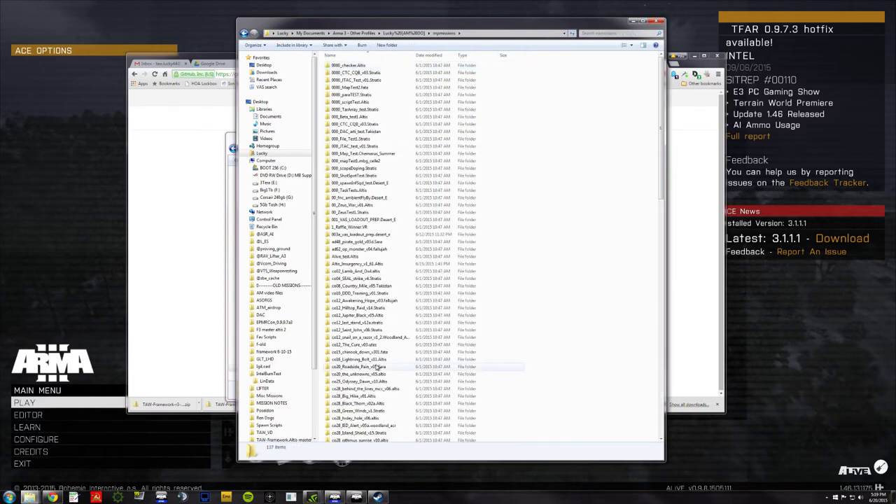
{"action": "scroll", "coordinate": [376, 368], "scroll_direction": "down", "scroll_amount": 20}
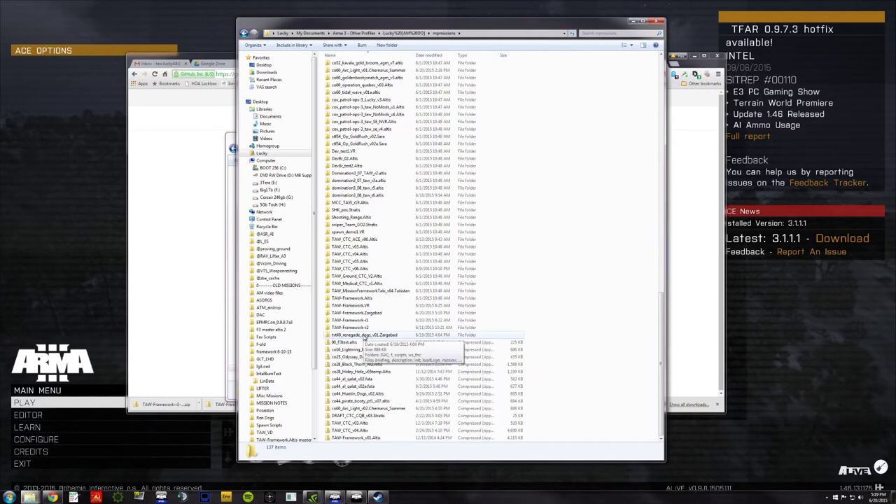
{"action": "left_click", "coordinate": [378, 312]}
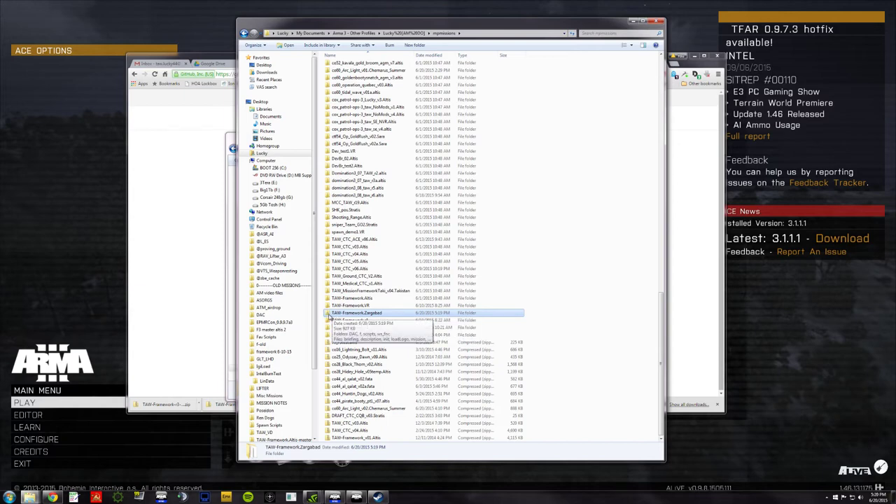
Rename the pasted TAW-Framework.Zargabad folder to co48_Super_Bad_v01.Zargabad.
{"action": "right_click", "coordinate": [329, 314]}
{"action": "left_click", "coordinate": [329, 315]}
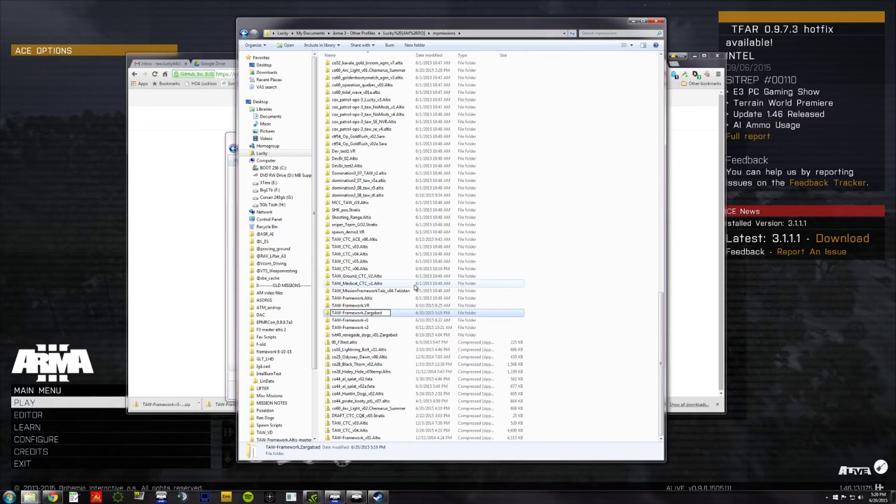
{"action": "key", "text": "BackSpace"}
{"action": "key", "text": "BackSpace"}
{"action": "key", "text": "BackSpace"}
{"action": "key", "text": "BackSpace"}
{"action": "key", "text": "BackSpace"}
{"action": "key", "text": "BackSpace"}
{"action": "key", "text": "BackSpace"}
{"action": "key", "text": "BackSpace"}
{"action": "key", "text": "BackSpace"}
{"action": "key", "text": "BackSpace"}
{"action": "key", "text": "BackSpace"}
{"action": "key", "text": "BackSpace"}
{"action": "key", "text": "BackSpace"}
{"action": "key", "text": "BackSpace"}
{"action": "type", "text": "c"}
{"action": "type", "text": "o"}
{"action": "type", "text": "o"}
{"action": "type", "text": "4"}
{"action": "type", "text": "8_"}
{"action": "type", "text": "Super"}
{"action": "type", "text": "_"}
{"action": "type", "text": "Bad"}
{"action": "type", "text": "_"}
{"action": "type", "text": "v"}
{"action": "type", "text": "01"}
{"action": "key", "text": "Return"}
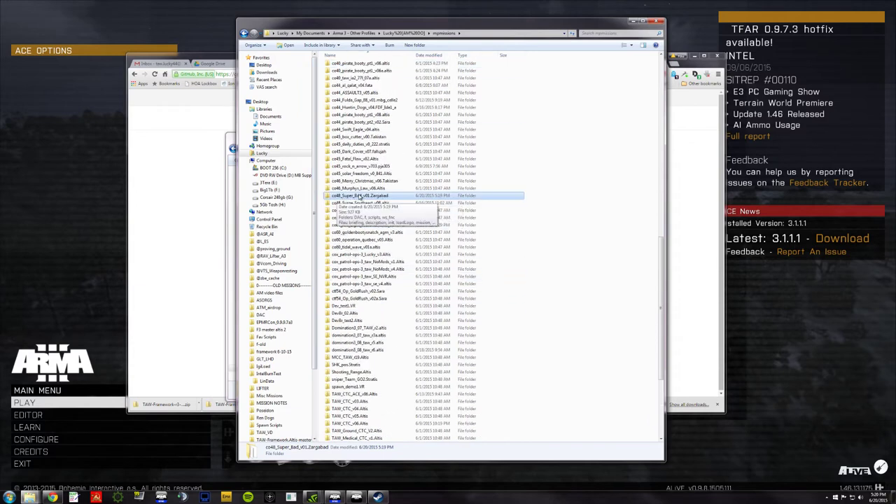
Verify the renamed folder still holds its framework files, then return and shrink the window.
{"action": "double_click", "coordinate": [360, 196]}
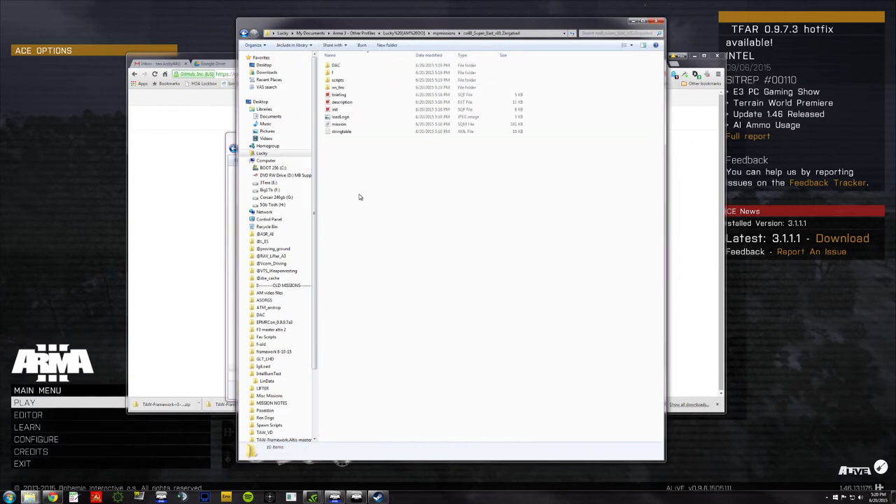
{"action": "left_click", "coordinate": [244, 32]}
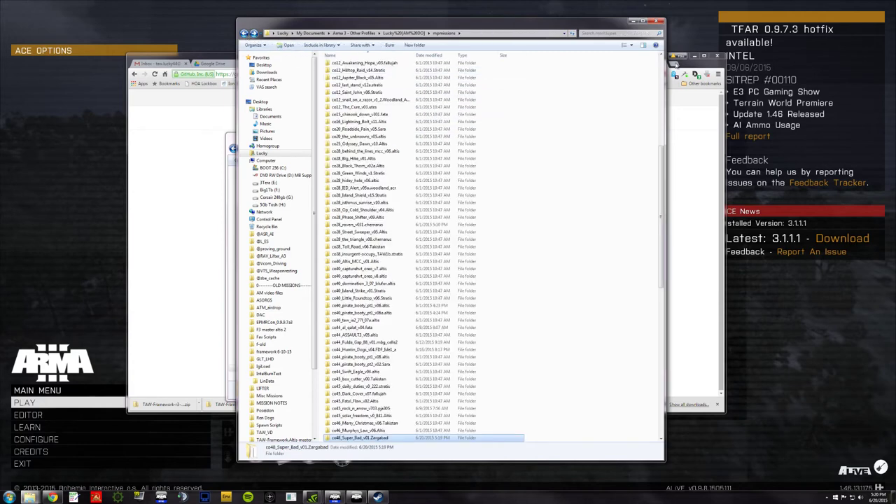
{"action": "left_click_drag", "start_coordinate": [594, 19], "coordinate": [606, 417]}
Minimise the mpmissions window and close the r3-hotfix and Downloads Explorer windows.
{"action": "left_click", "coordinate": [605, 418]}
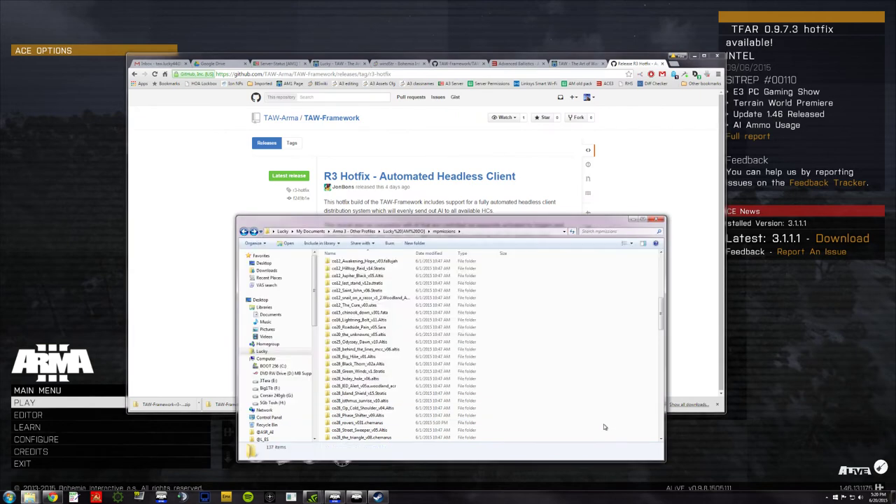
{"action": "left_click", "coordinate": [665, 216]}
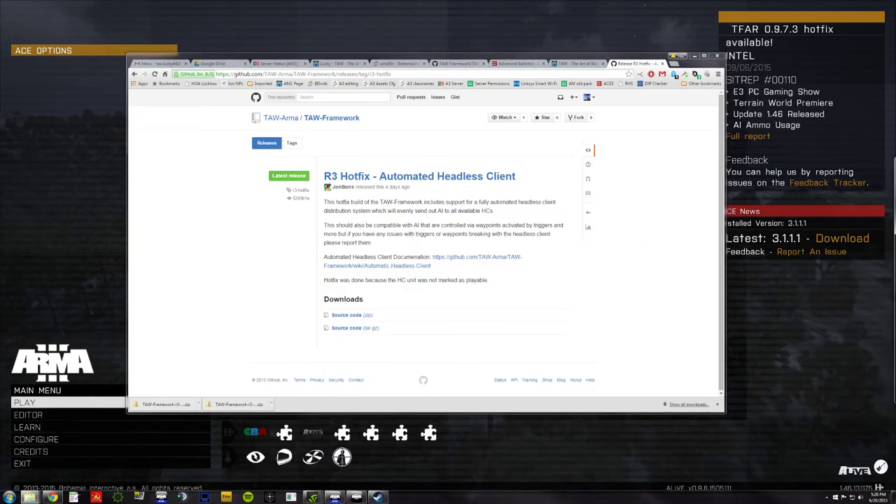
{"action": "left_click_drag", "start_coordinate": [573, 59], "coordinate": [756, 498]}
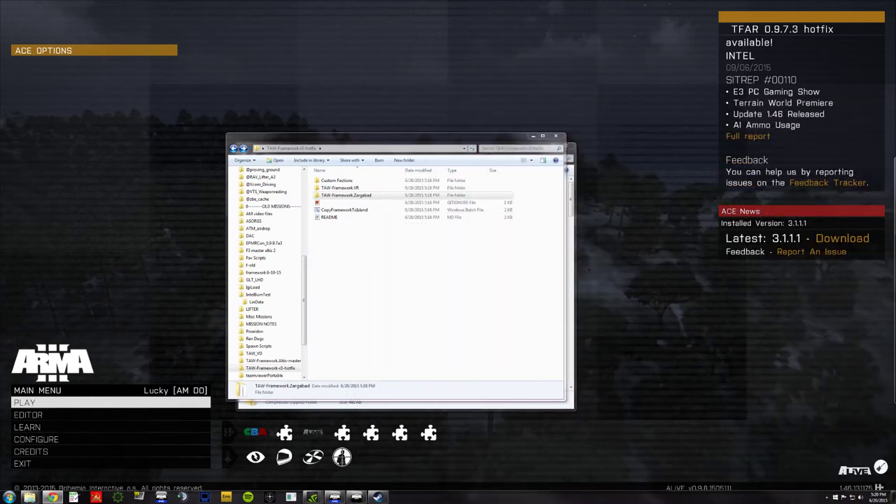
{"action": "left_click", "coordinate": [499, 242]}
{"action": "left_click", "coordinate": [557, 136]}
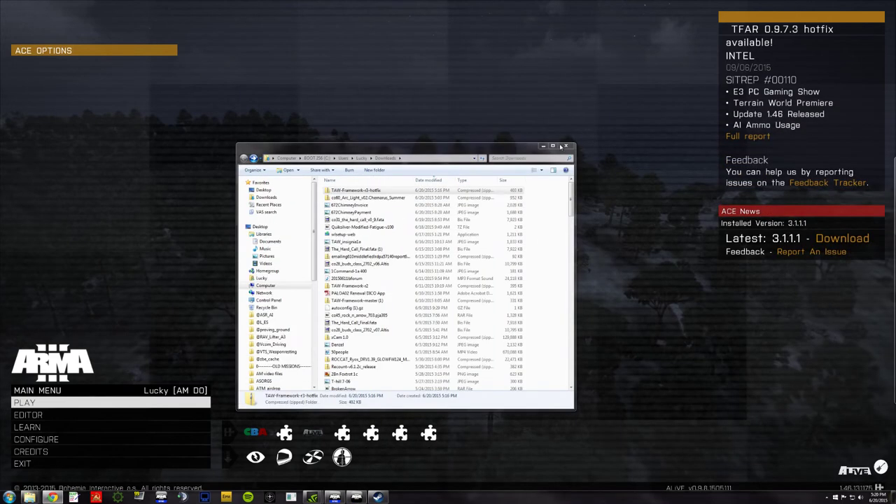
{"action": "left_click", "coordinate": [563, 148]}
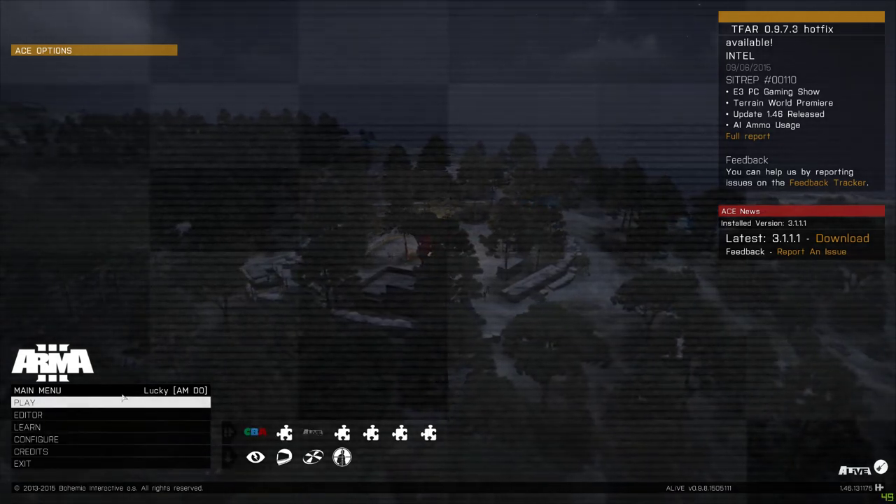
From multiplayer, pick the Zargabad map and the co48_Super_Bad_v01.Zargabad mission, then open it in the editor.
{"action": "left_click", "coordinate": [50, 404]}
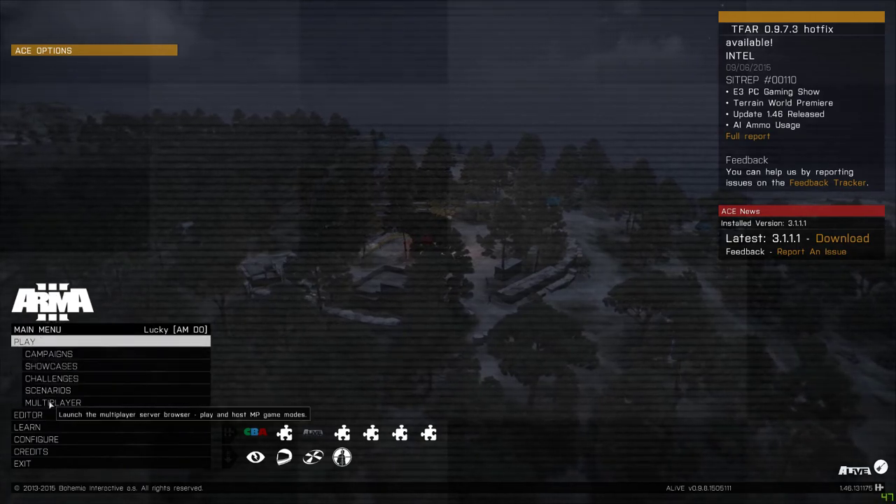
{"action": "left_click", "coordinate": [50, 403]}
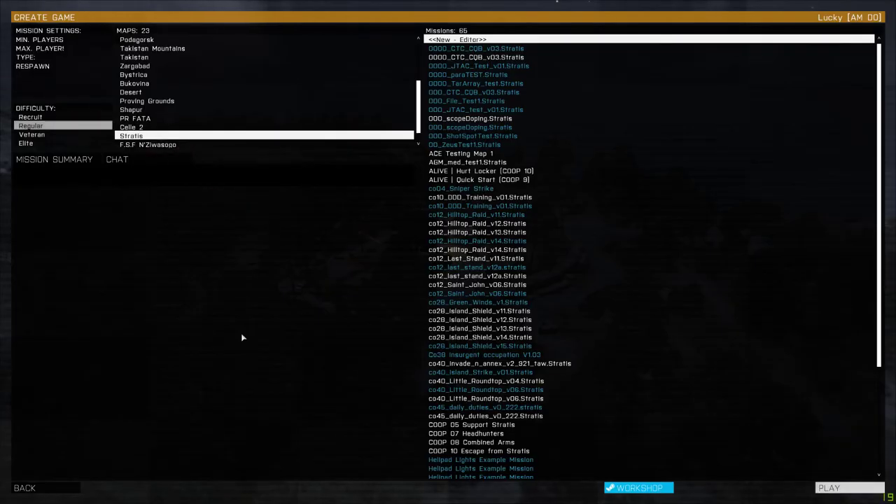
{"action": "scroll", "coordinate": [142, 98], "scroll_direction": "up", "scroll_amount": 2}
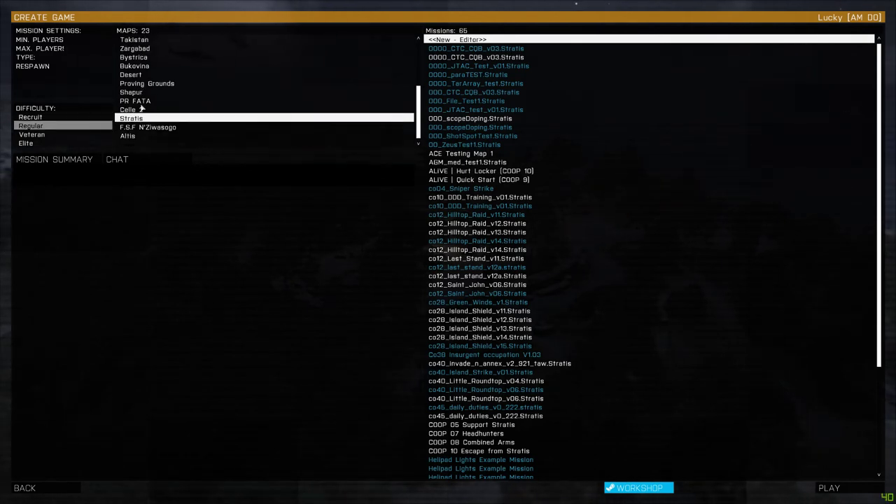
{"action": "left_click", "coordinate": [139, 85]}
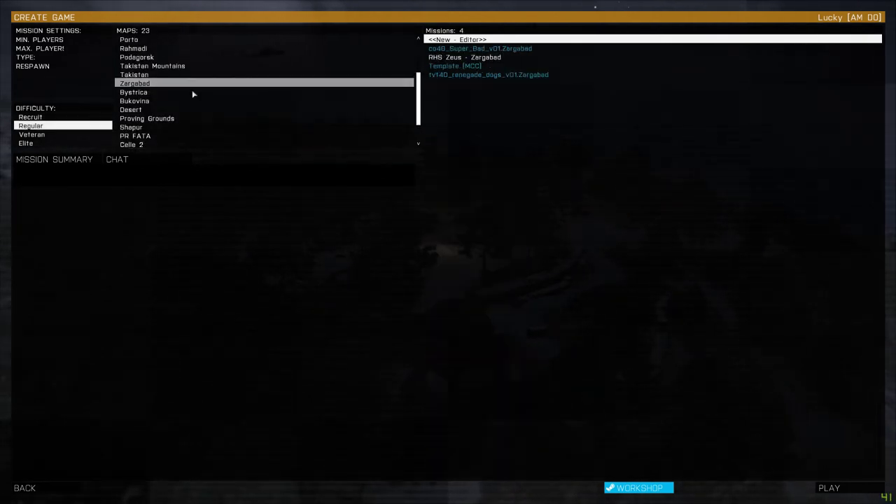
{"action": "left_click", "coordinate": [459, 50]}
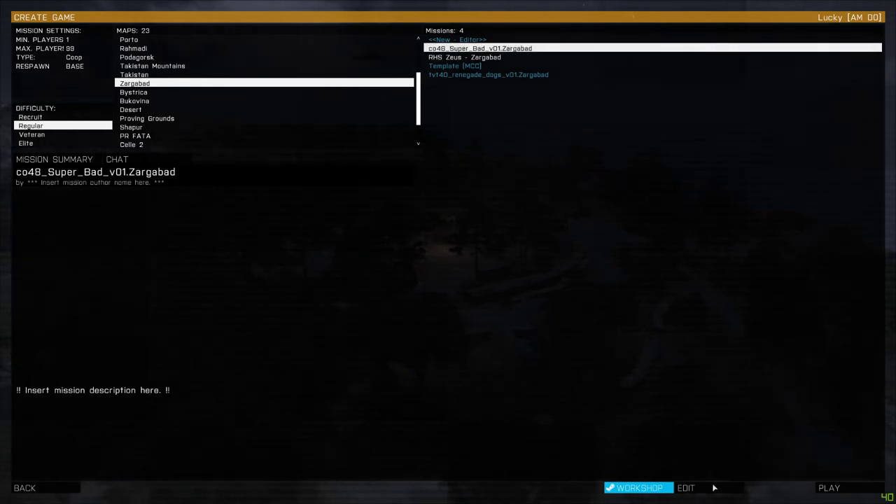
{"action": "left_click", "coordinate": [515, 75]}
{"action": "left_click", "coordinate": [517, 50]}
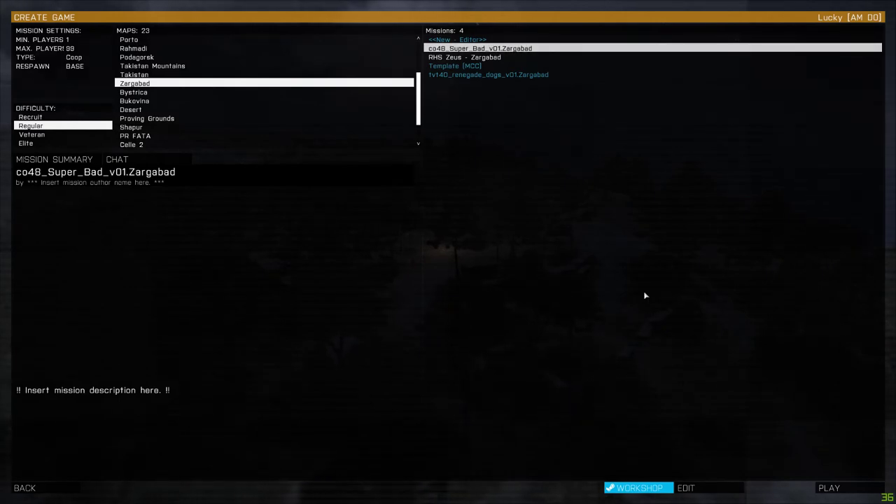
{"action": "left_click", "coordinate": [686, 488]}
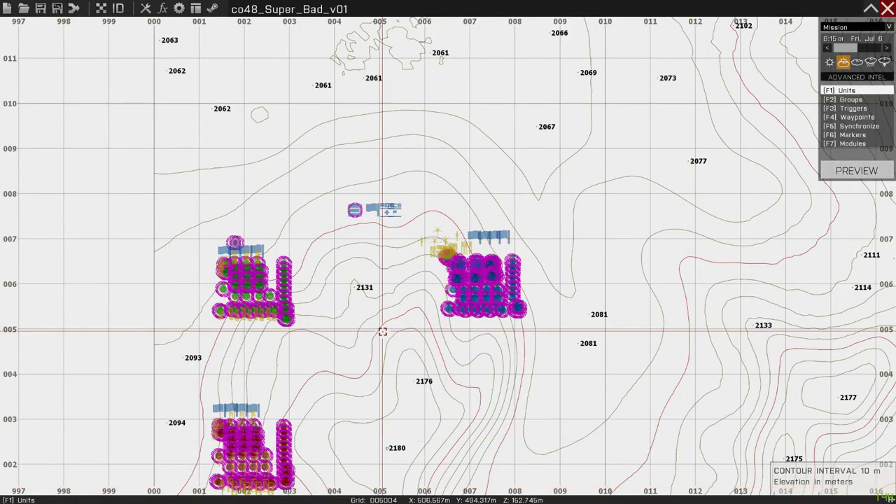
Zoom and pan the 2D editor map to reveal the western unit group.
{"action": "scroll", "coordinate": [445, 354], "scroll_direction": "down", "scroll_amount": 5}
{"action": "scroll", "coordinate": [398, 363], "scroll_direction": "down", "scroll_amount": 2}
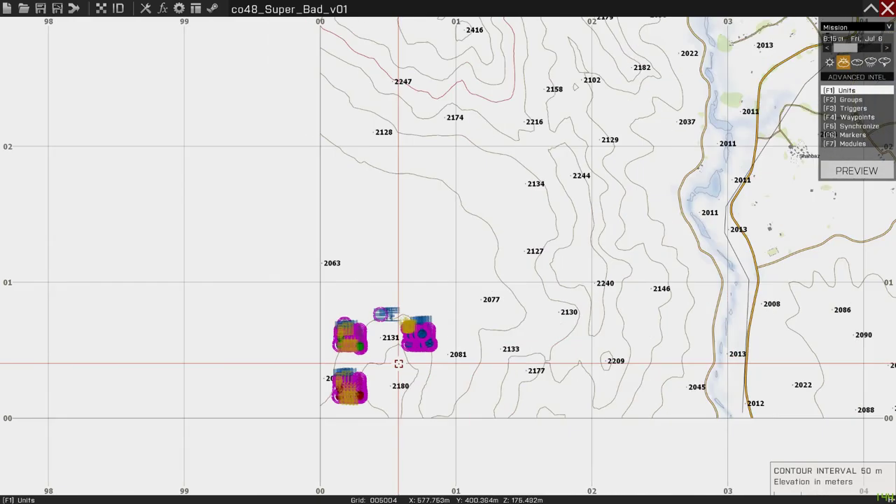
{"action": "scroll", "coordinate": [532, 322], "scroll_direction": "down", "scroll_amount": 1}
{"action": "scroll", "coordinate": [440, 340], "scroll_direction": "up", "scroll_amount": 6}
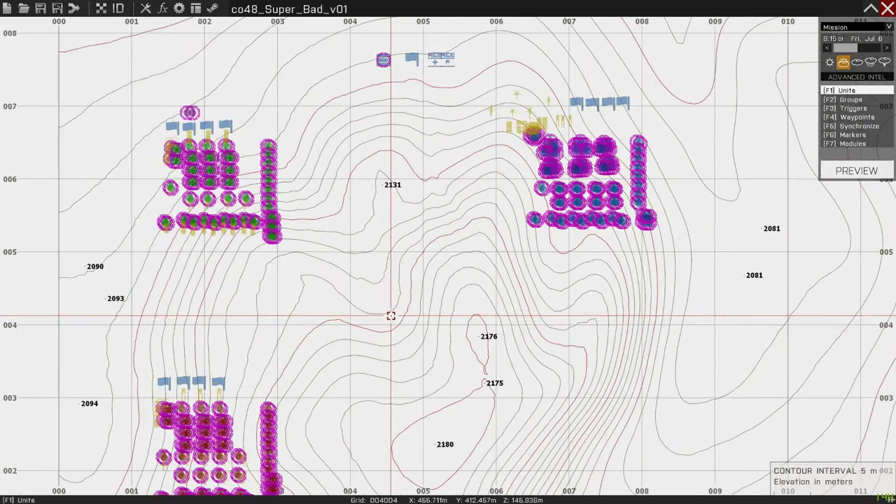
{"action": "scroll", "coordinate": [532, 382], "scroll_direction": "down", "scroll_amount": 2}
{"action": "scroll", "coordinate": [506, 316], "scroll_direction": "up", "scroll_amount": 4}
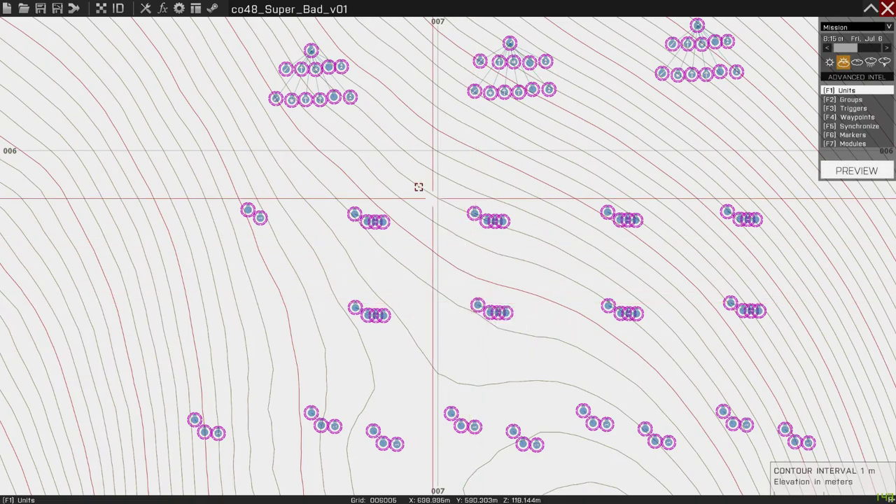
{"action": "scroll", "coordinate": [312, 208], "scroll_direction": "down", "scroll_amount": 4}
{"action": "left_click_drag", "start_coordinate": [199, 255], "coordinate": [592, 298]}
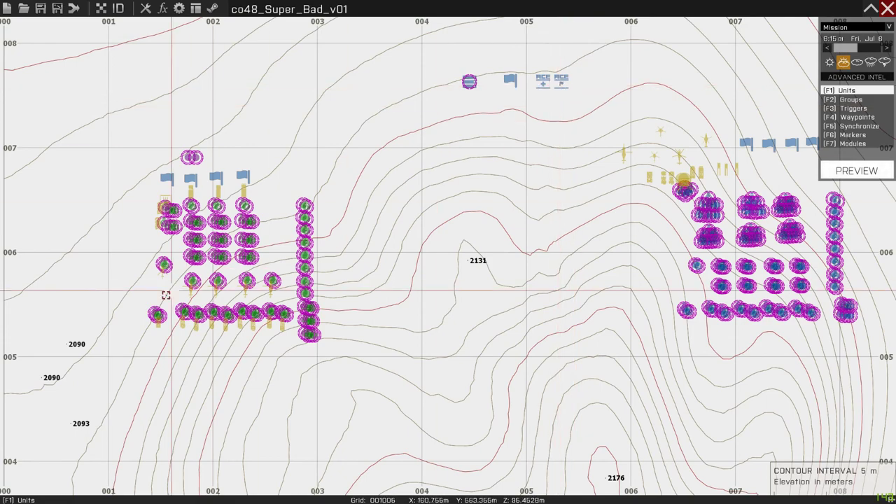
{"action": "scroll", "coordinate": [166, 297], "scroll_direction": "up", "scroll_amount": 4}
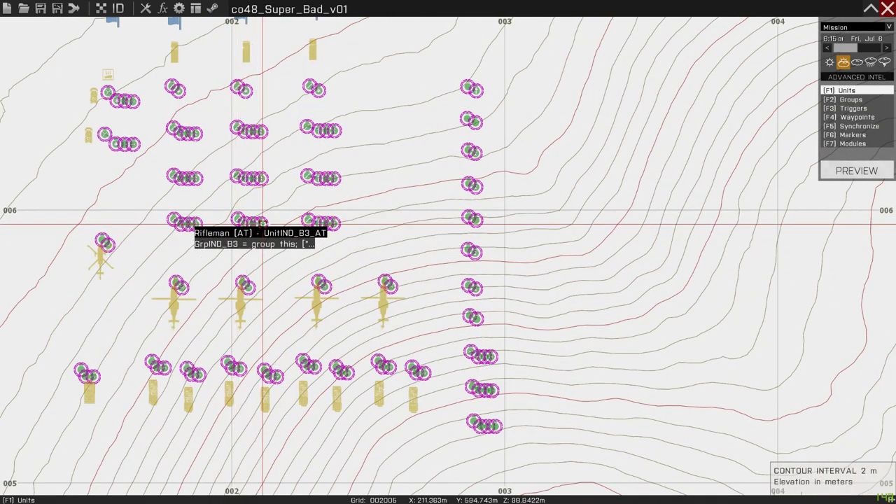
Check the Rifleman (AT) unit's settings, cancel without changes, and zoom over the unit clusters.
{"action": "double_click", "coordinate": [260, 223]}
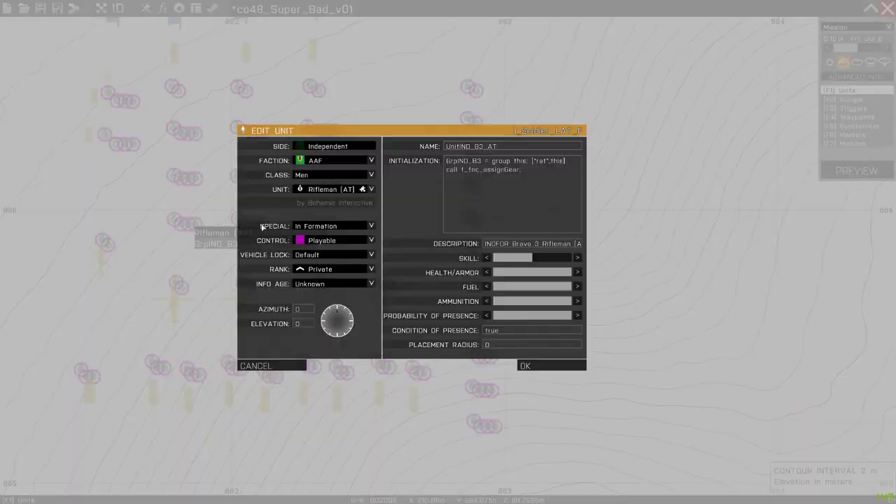
{"action": "left_click", "coordinate": [277, 366]}
{"action": "scroll", "coordinate": [388, 330], "scroll_direction": "down", "scroll_amount": 6}
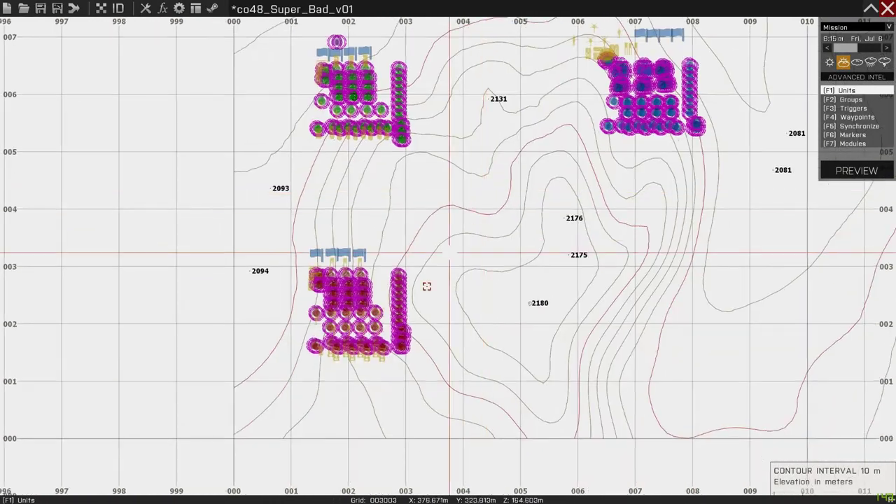
{"action": "scroll", "coordinate": [387, 329], "scroll_direction": "up", "scroll_amount": 6}
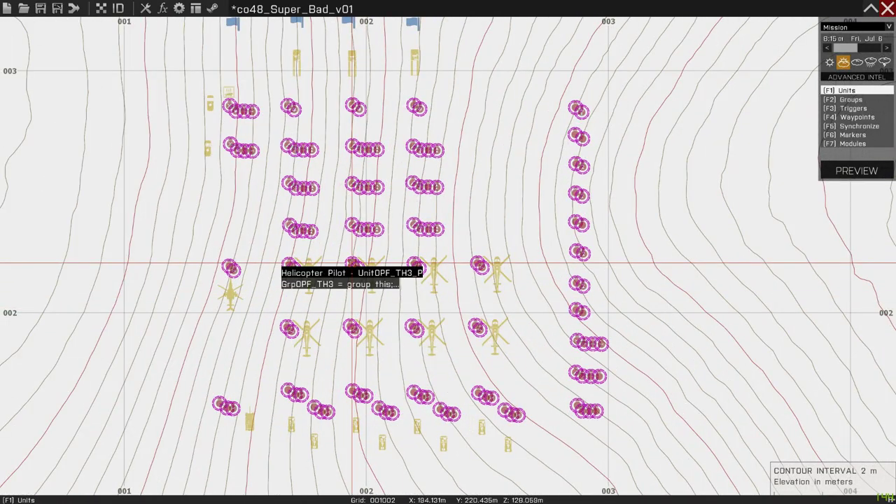
{"action": "scroll", "coordinate": [354, 264], "scroll_direction": "down", "scroll_amount": 8}
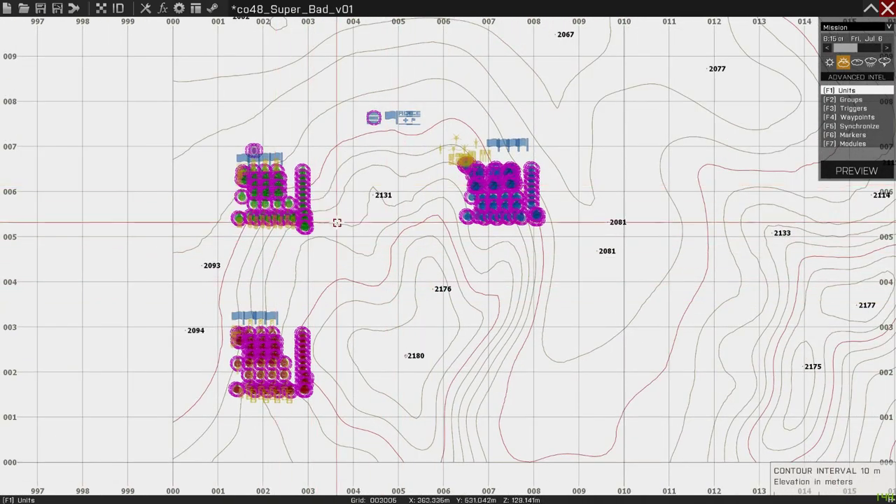
{"action": "scroll", "coordinate": [348, 296], "scroll_direction": "up", "scroll_amount": 2}
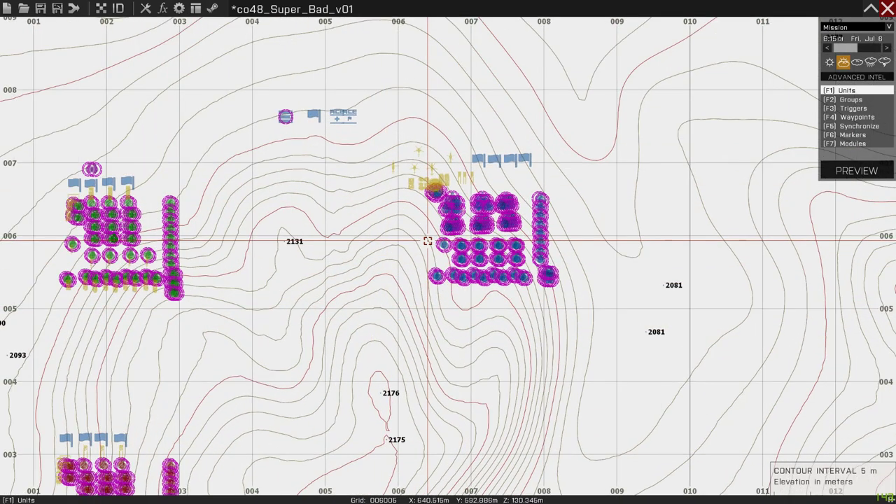
Pan to the eastern BLUFOR squads and check the Squad Leader's settings without changing them.
{"action": "scroll", "coordinate": [426, 240], "scroll_direction": "up", "scroll_amount": 3}
{"action": "left_click_drag", "start_coordinate": [497, 182], "coordinate": [414, 230]}
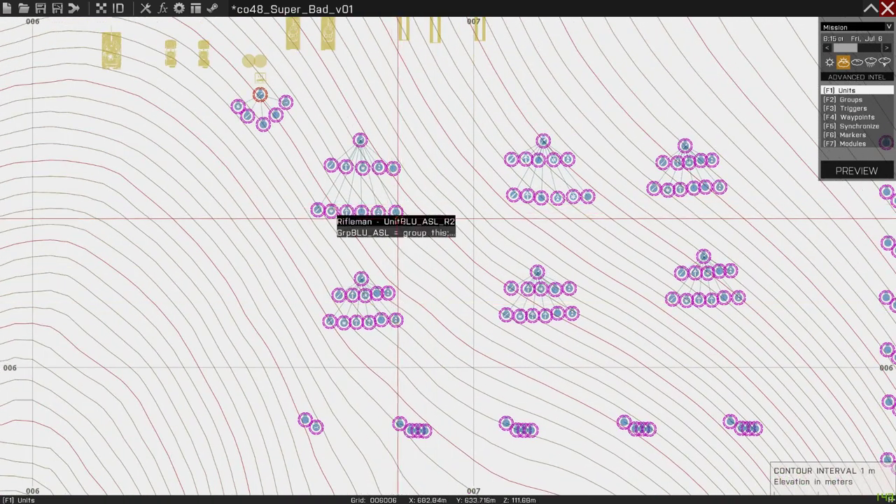
{"action": "left_click_drag", "start_coordinate": [426, 200], "coordinate": [384, 249]}
{"action": "scroll", "coordinate": [319, 180], "scroll_direction": "up", "scroll_amount": 5}
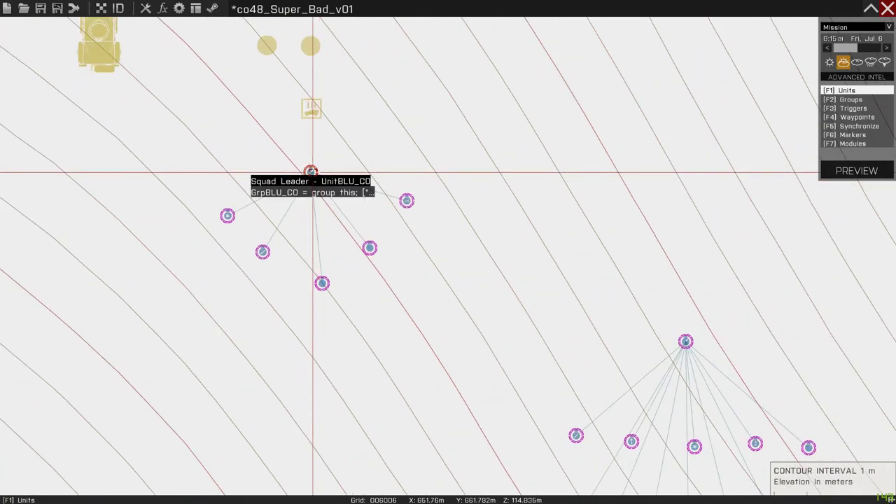
{"action": "scroll", "coordinate": [311, 171], "scroll_direction": "down", "scroll_amount": 5}
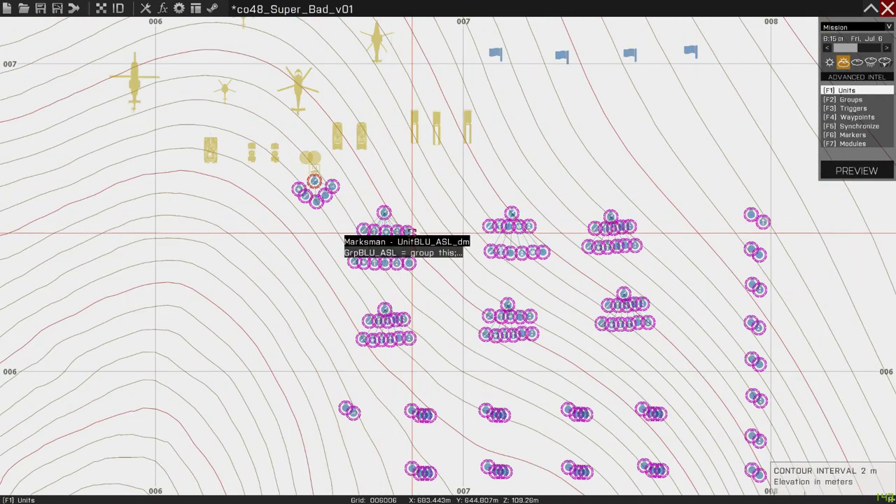
{"action": "double_click", "coordinate": [384, 211]}
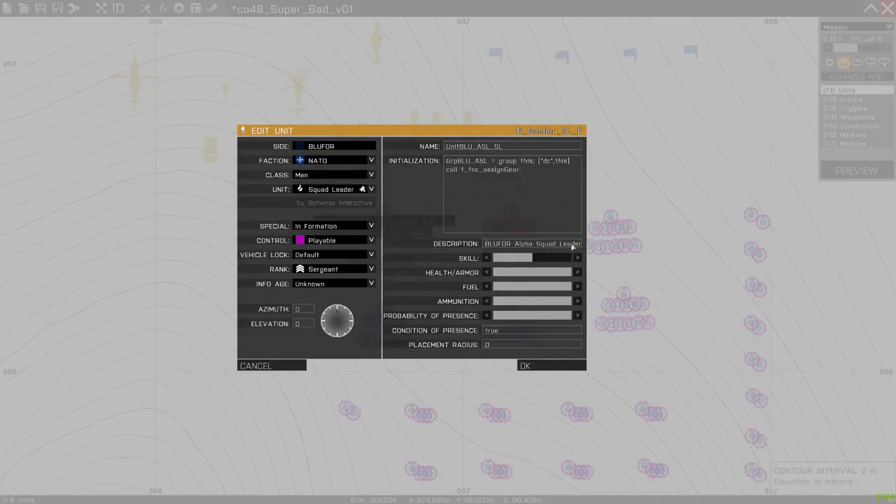
{"action": "left_click", "coordinate": [285, 370]}
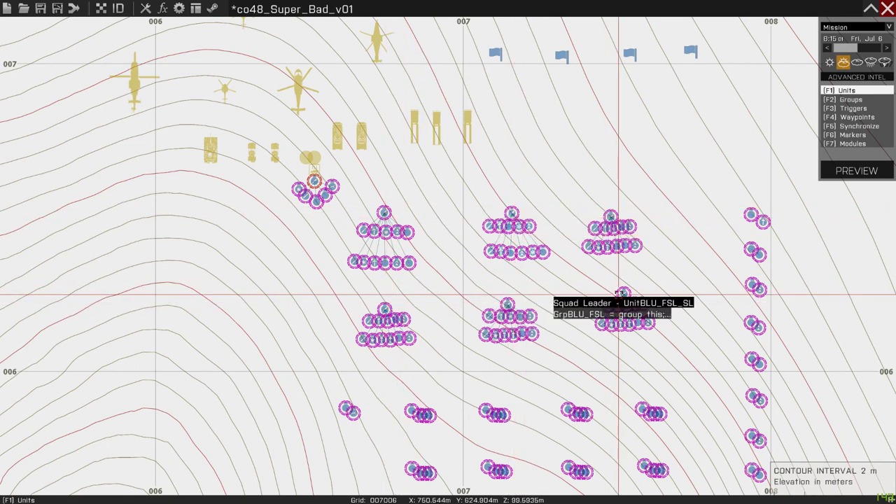
Move the map back toward the command group and select the GrpBLU_DSL squad group.
{"action": "left_click_drag", "start_coordinate": [613, 348], "coordinate": [497, 176]}
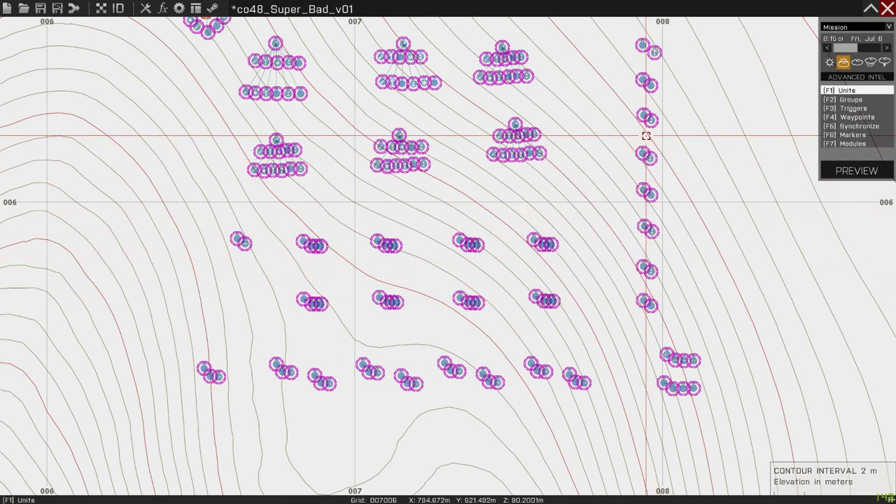
{"action": "left_click_drag", "start_coordinate": [645, 135], "coordinate": [659, 192]}
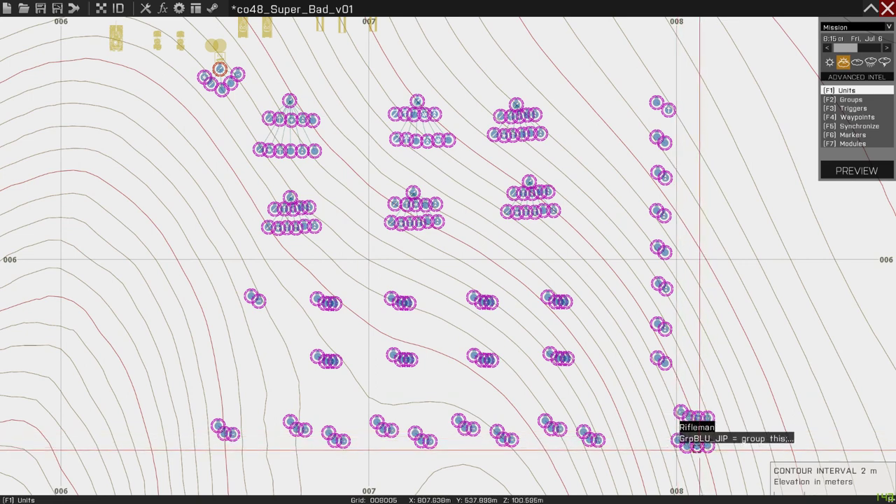
{"action": "left_click_drag", "start_coordinate": [213, 164], "coordinate": [320, 280]}
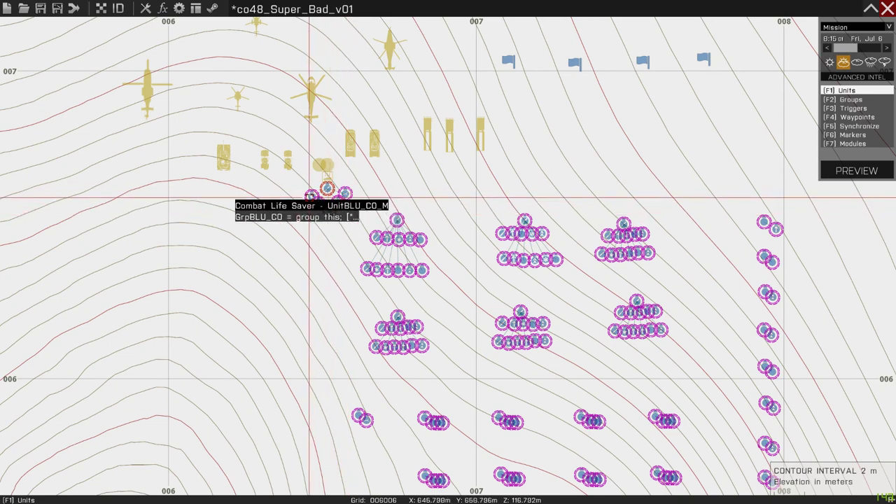
{"action": "scroll", "coordinate": [289, 235], "scroll_direction": "down", "scroll_amount": 3}
{"action": "scroll", "coordinate": [289, 237], "scroll_direction": "up", "scroll_amount": 3}
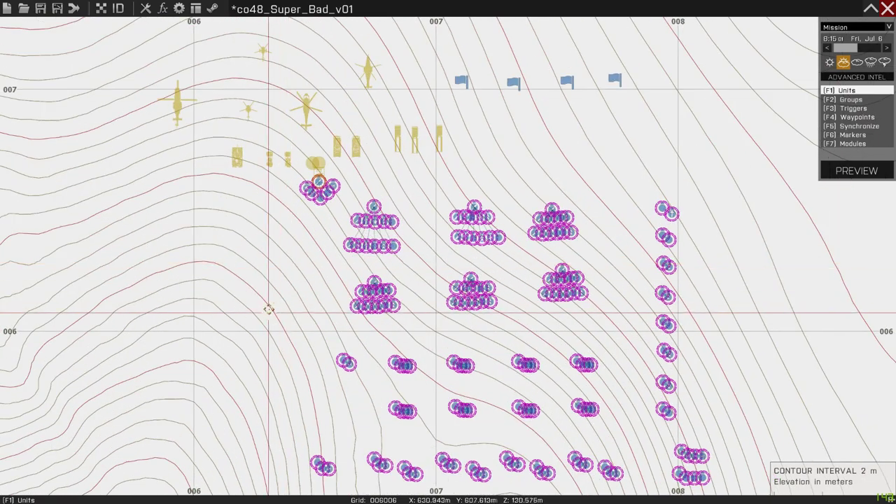
{"action": "left_click", "coordinate": [340, 221]}
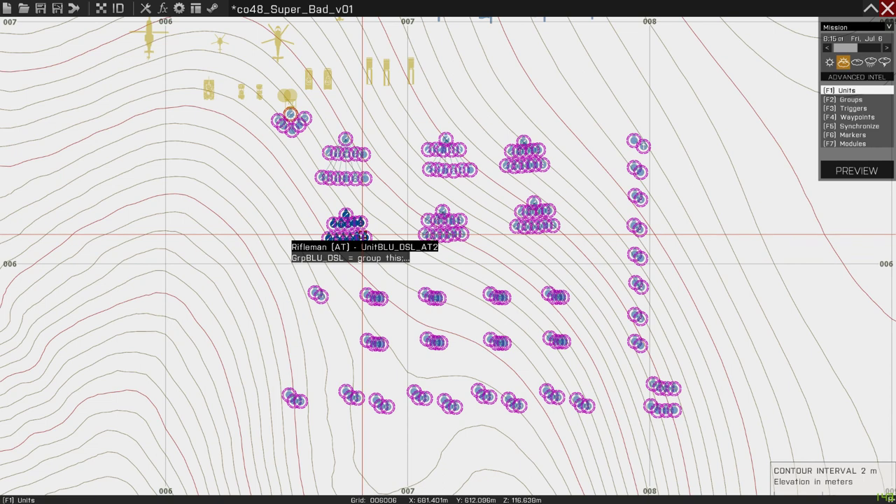
Delete the GrpBLU_DSL group, then reload the saved co48_Super_Bad_v01 mission to restore it.
{"action": "key", "text": "Delete"}
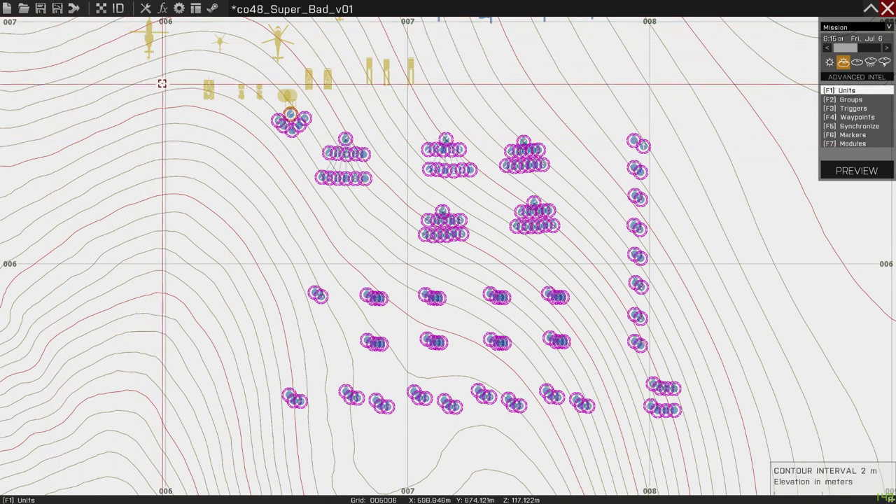
{"action": "left_click", "coordinate": [23, 8]}
{"action": "left_click", "coordinate": [344, 170]}
{"action": "left_click", "coordinate": [526, 367]}
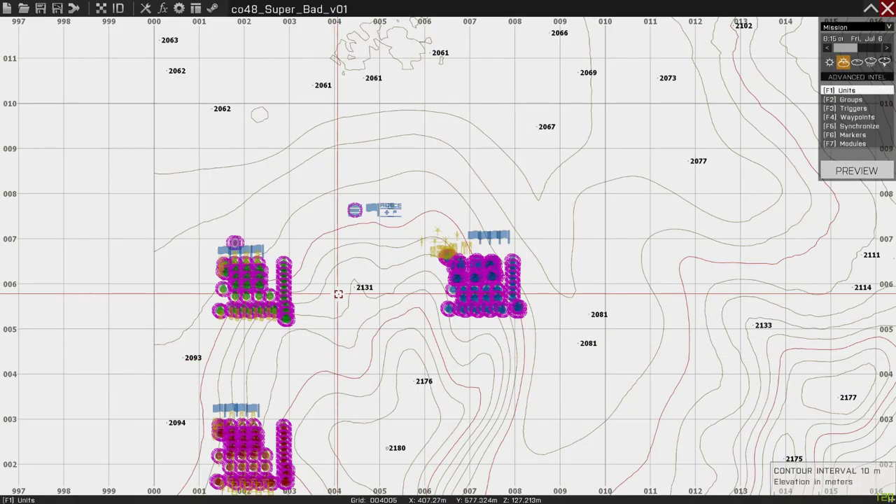
{"action": "scroll", "coordinate": [450, 307], "scroll_direction": "up", "scroll_amount": 6}
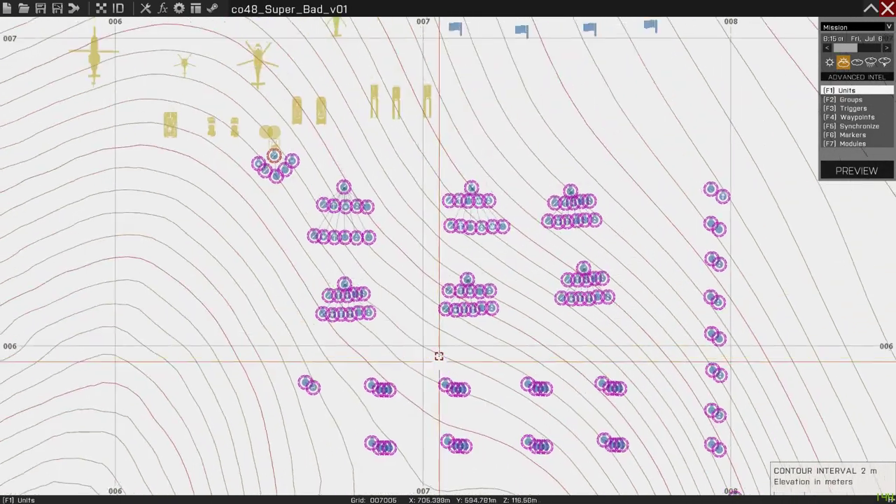